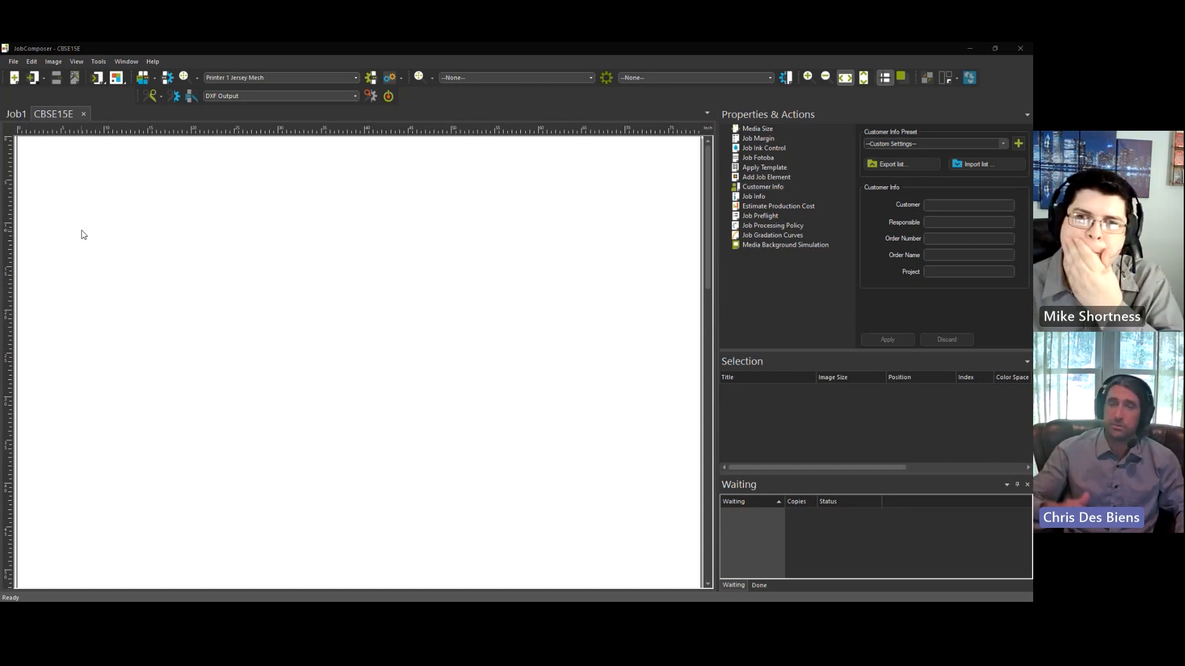
- Open the SwatchBooks and create a print chart of swatch 0007 G000 ESCB blended with black
click(118, 79)
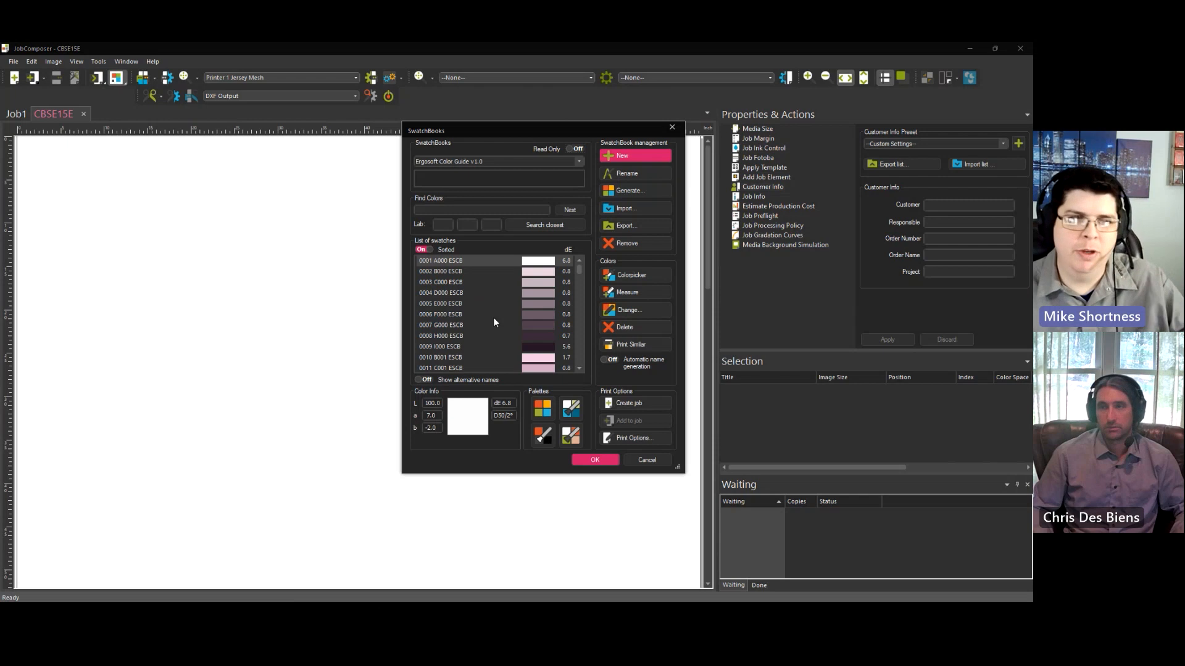
click(605, 460)
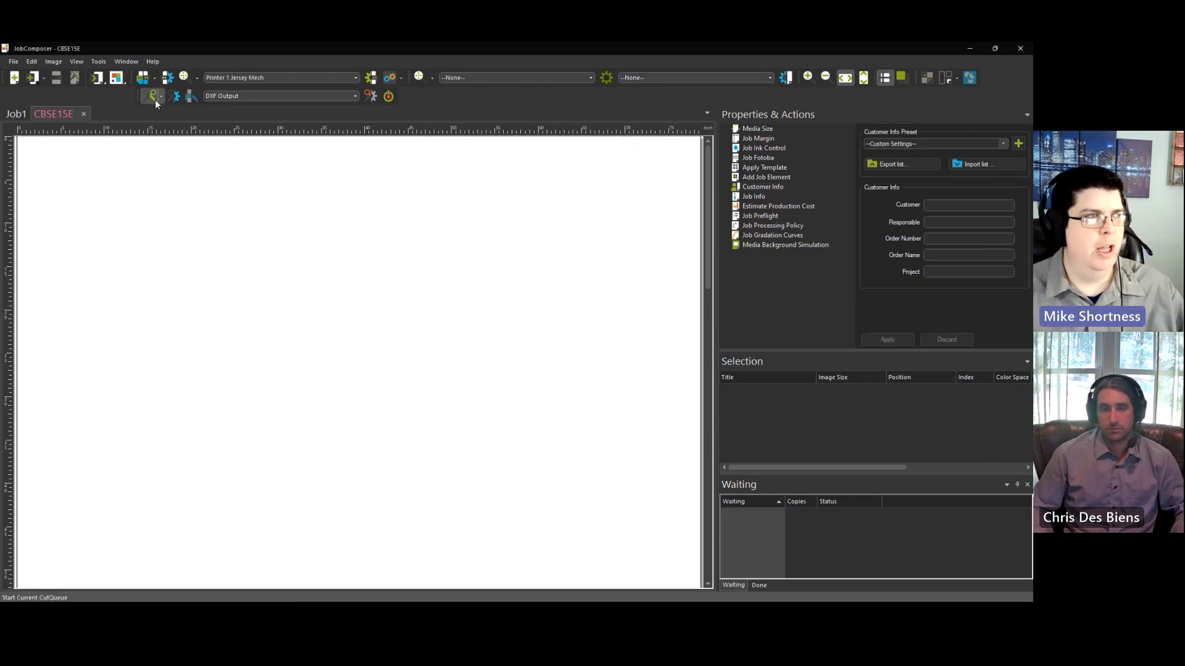
click(116, 79)
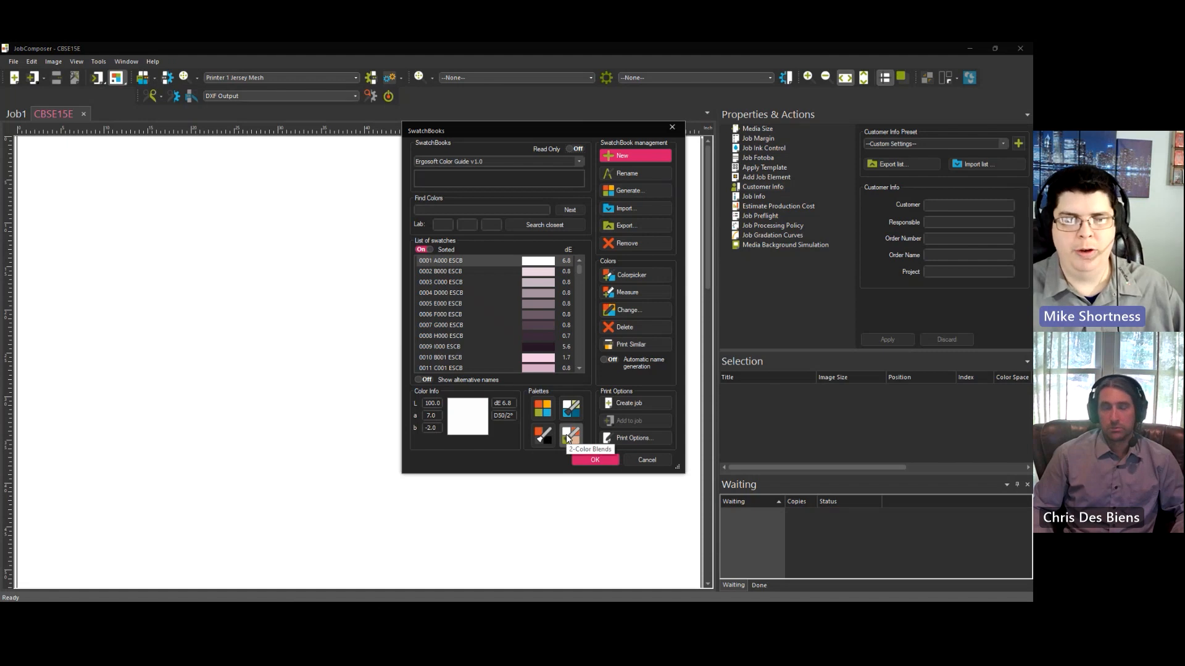
drag(519, 130, 817, 152)
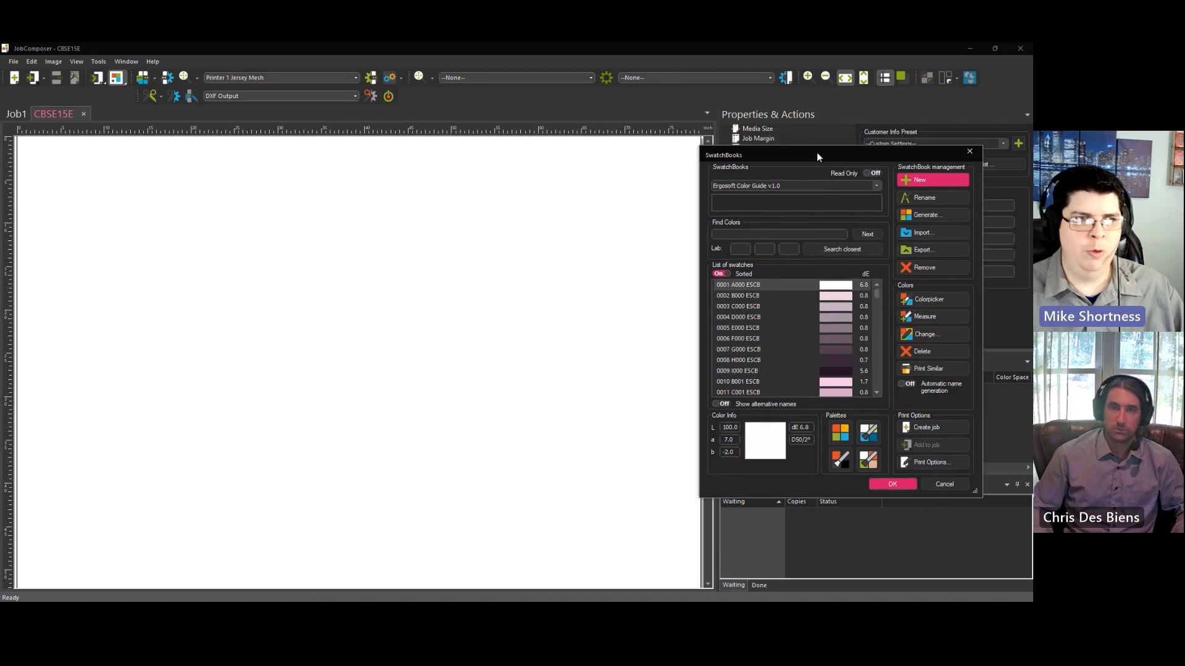
click(843, 463)
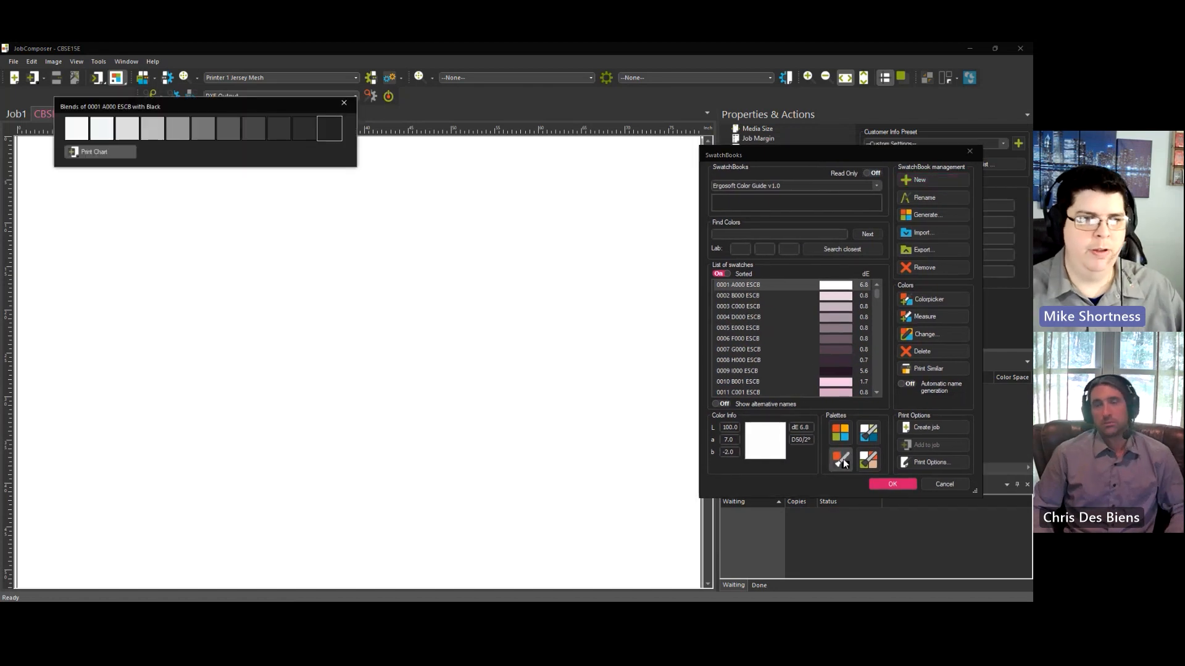
drag(242, 107, 522, 156)
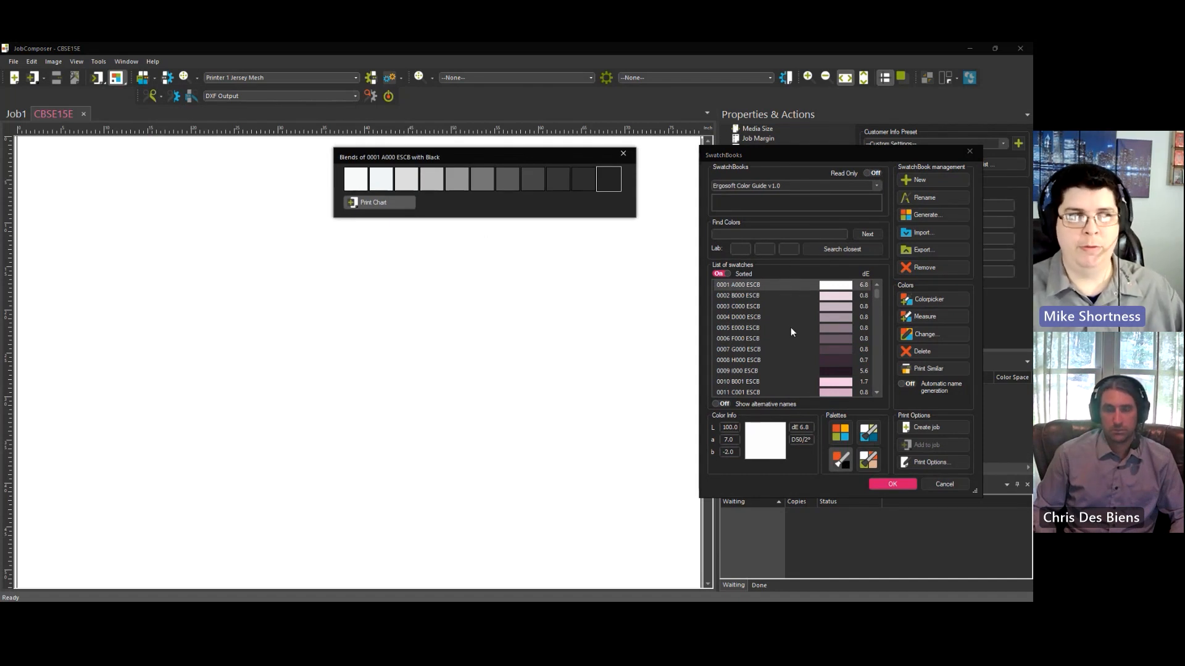
click(814, 351)
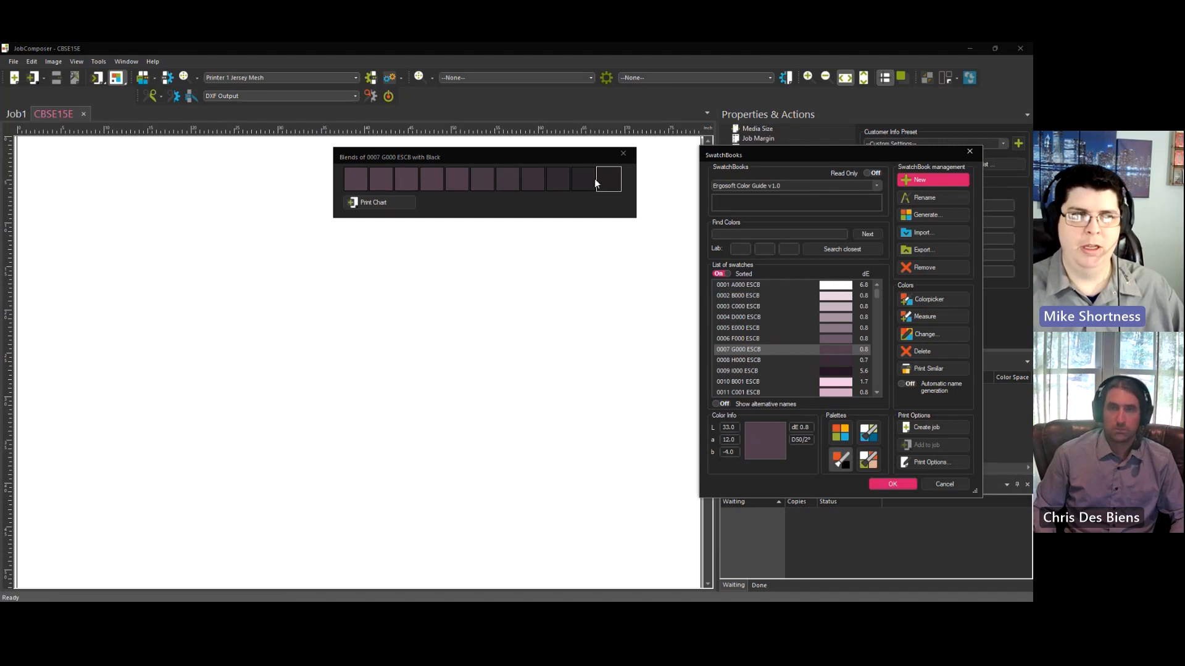
click(373, 202)
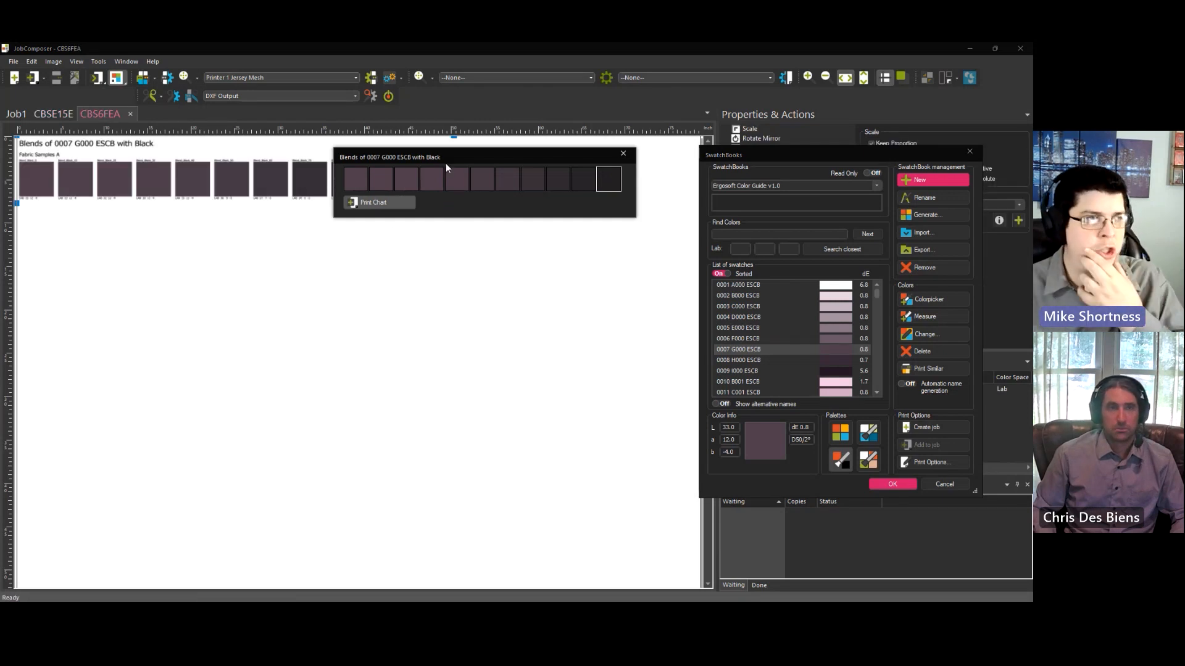
- Close the black blends palette and the SwatchBooks, and examine the chart's patch names and Lab values up close
drag(443, 160, 279, 288)
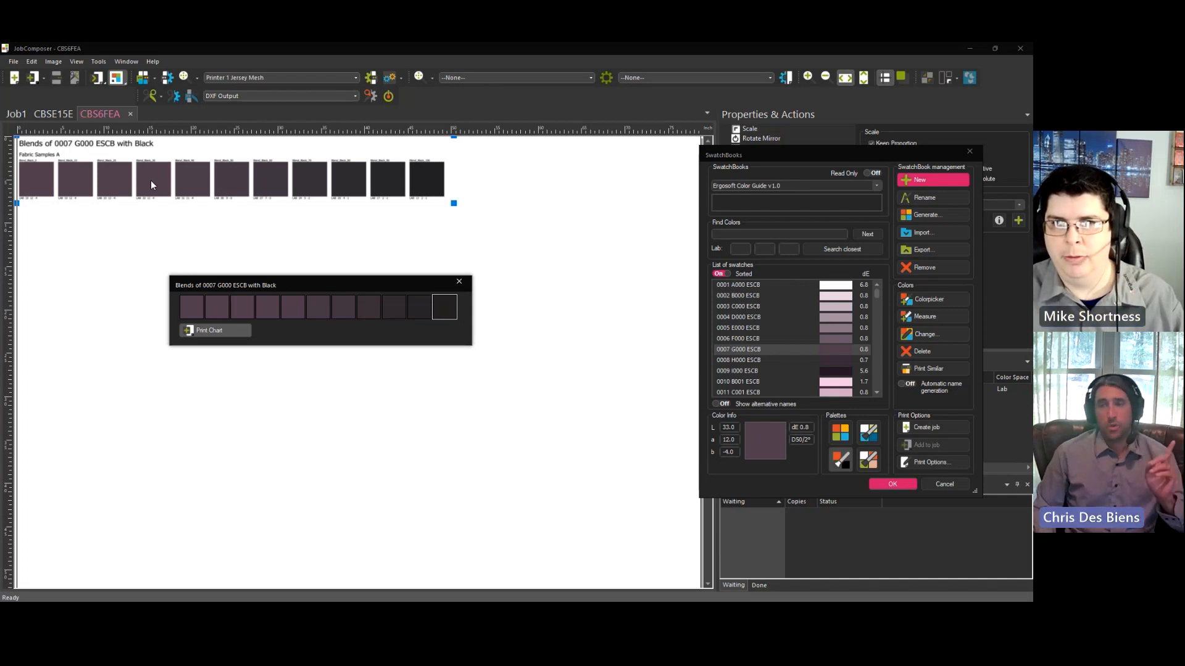
drag(443, 296, 410, 227)
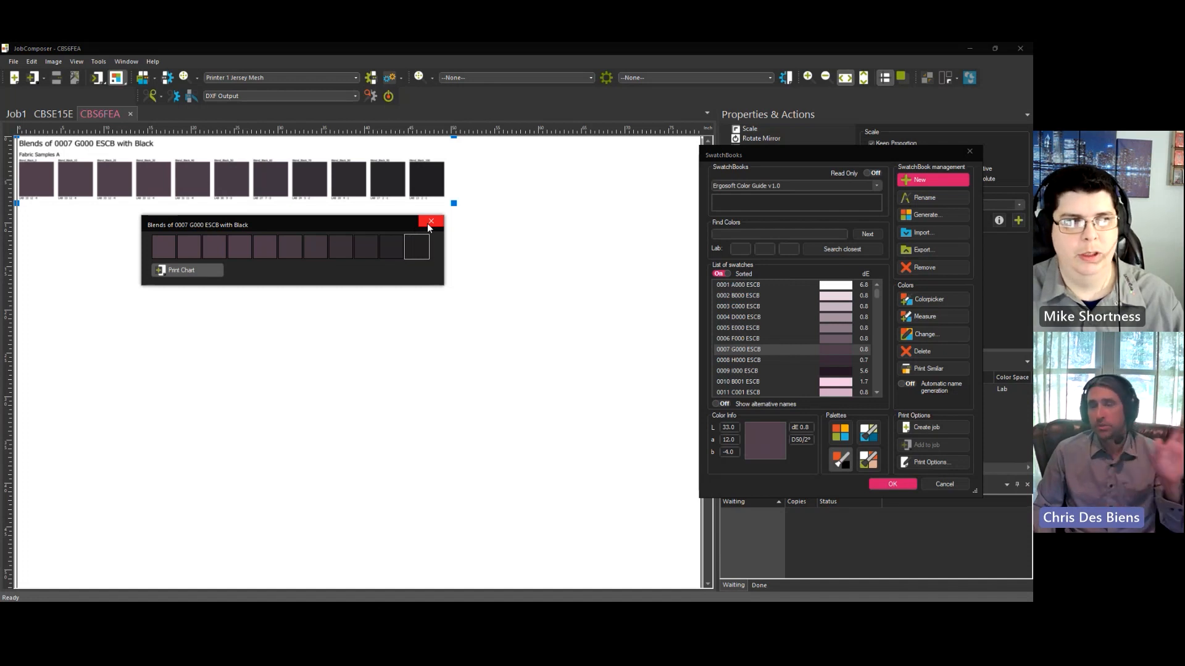
drag(733, 159, 513, 158)
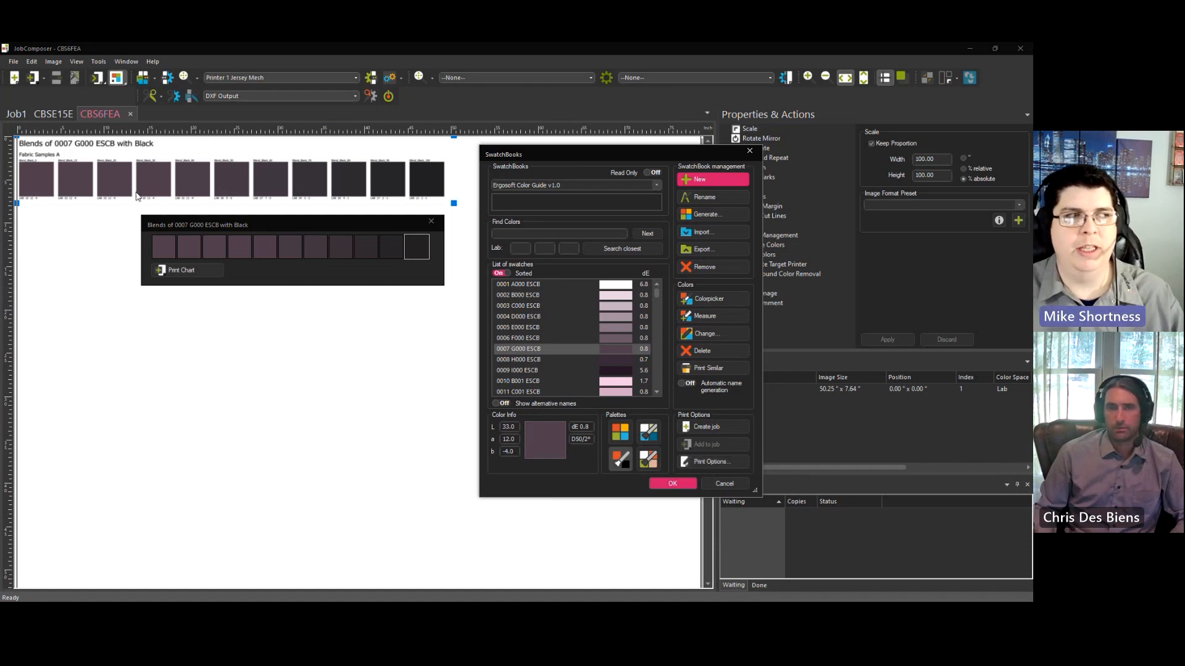
click(431, 221)
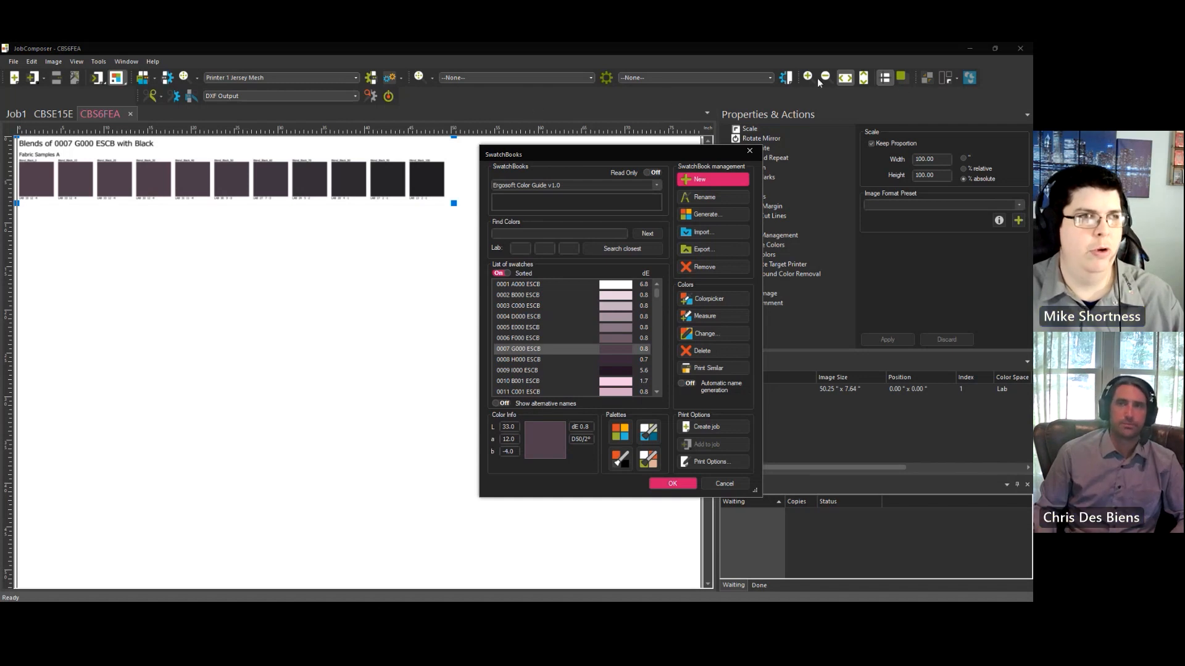
click(750, 153)
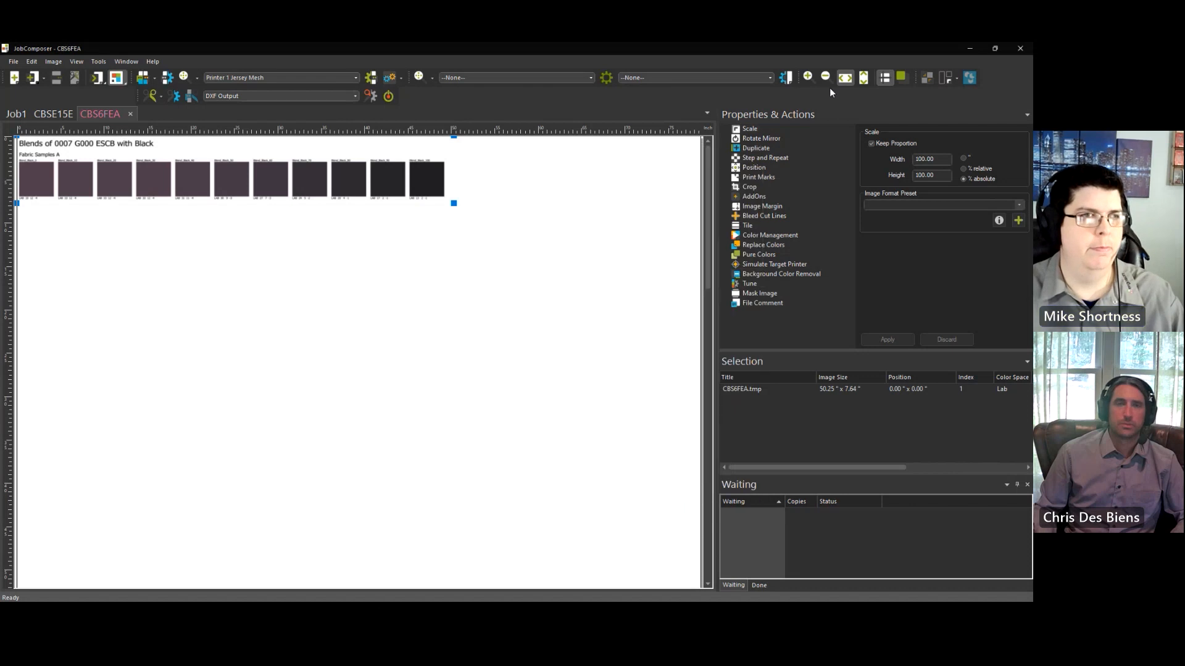
click(808, 78)
click(808, 77)
click(808, 78)
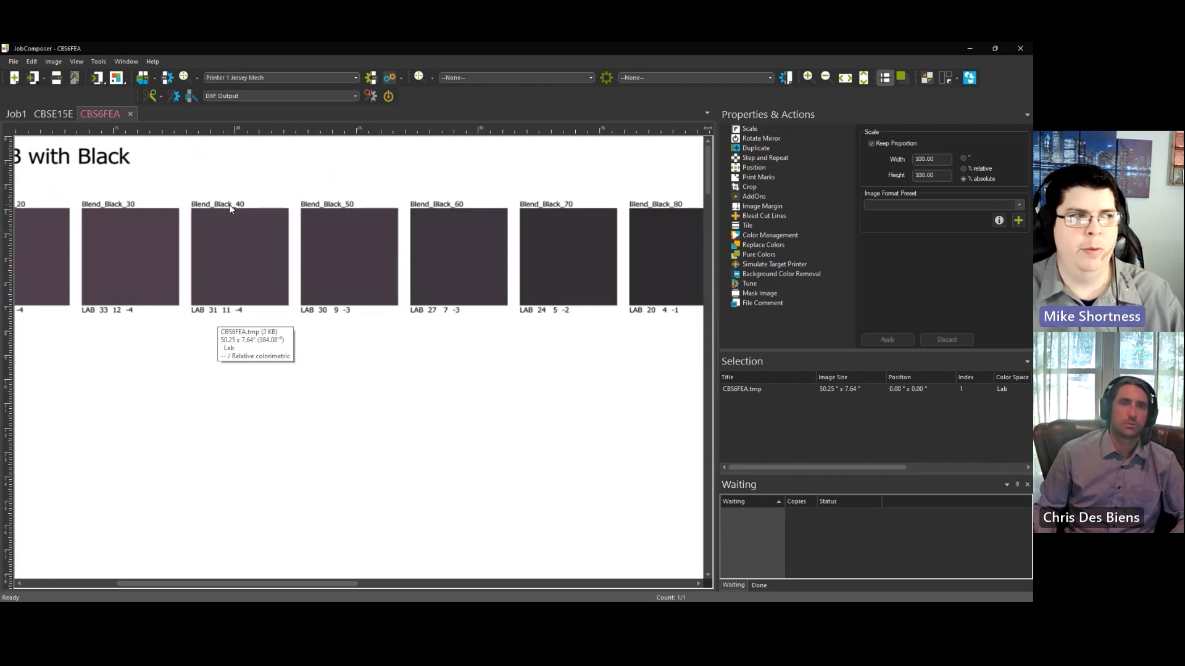
- Reopen the SwatchBooks and set the color picker's Lab values to 31, 11, -4, matching the Blend_Black_40 patch
click(117, 77)
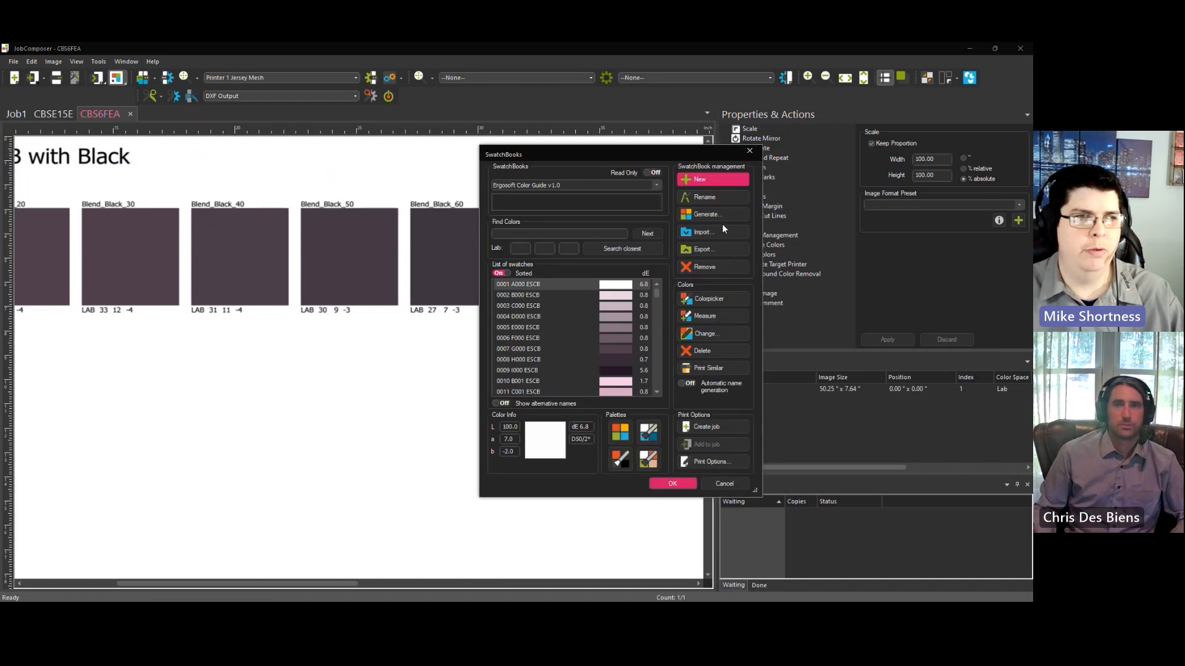
click(720, 299)
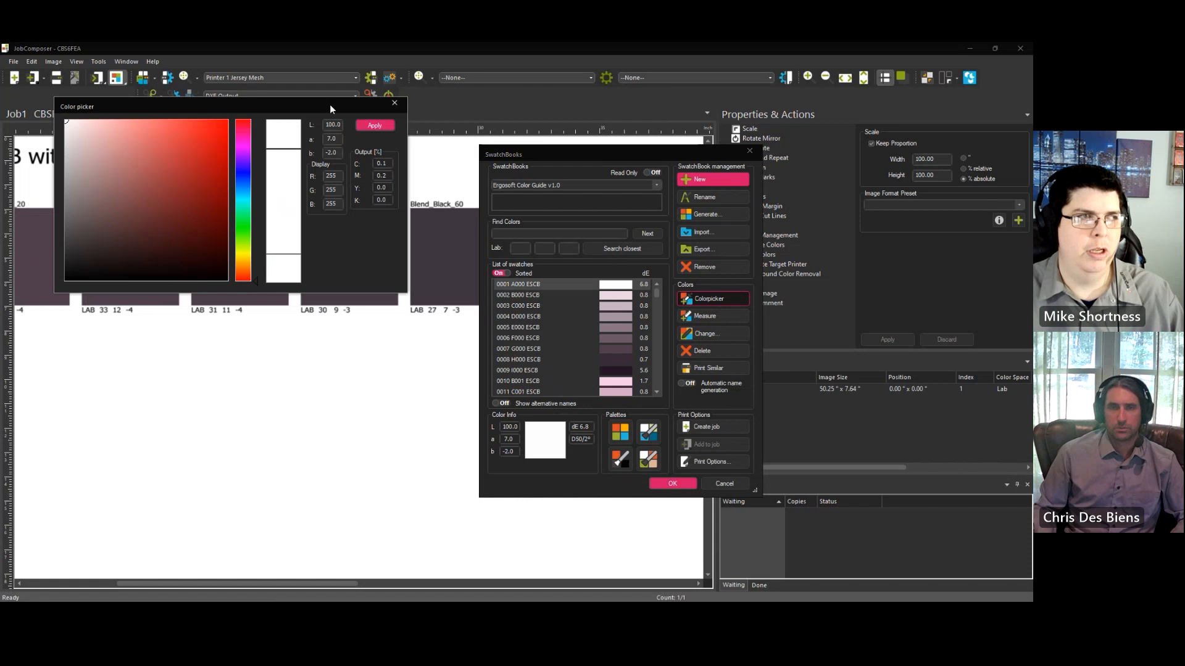
drag(330, 106, 643, 101)
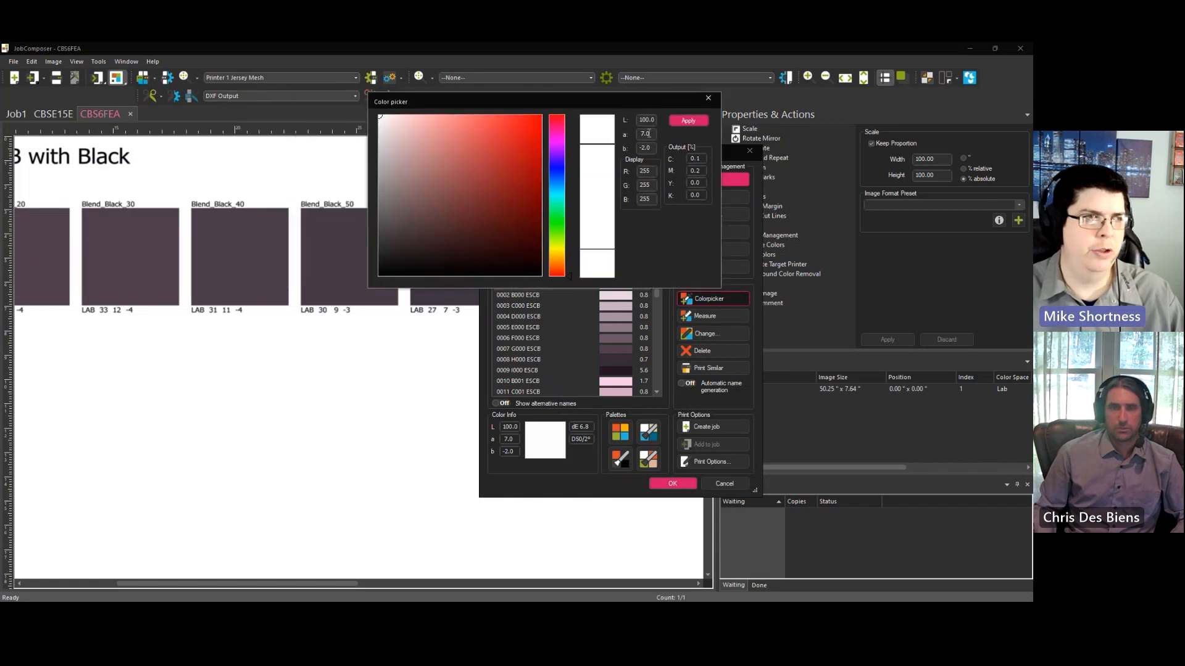
double_click(653, 120)
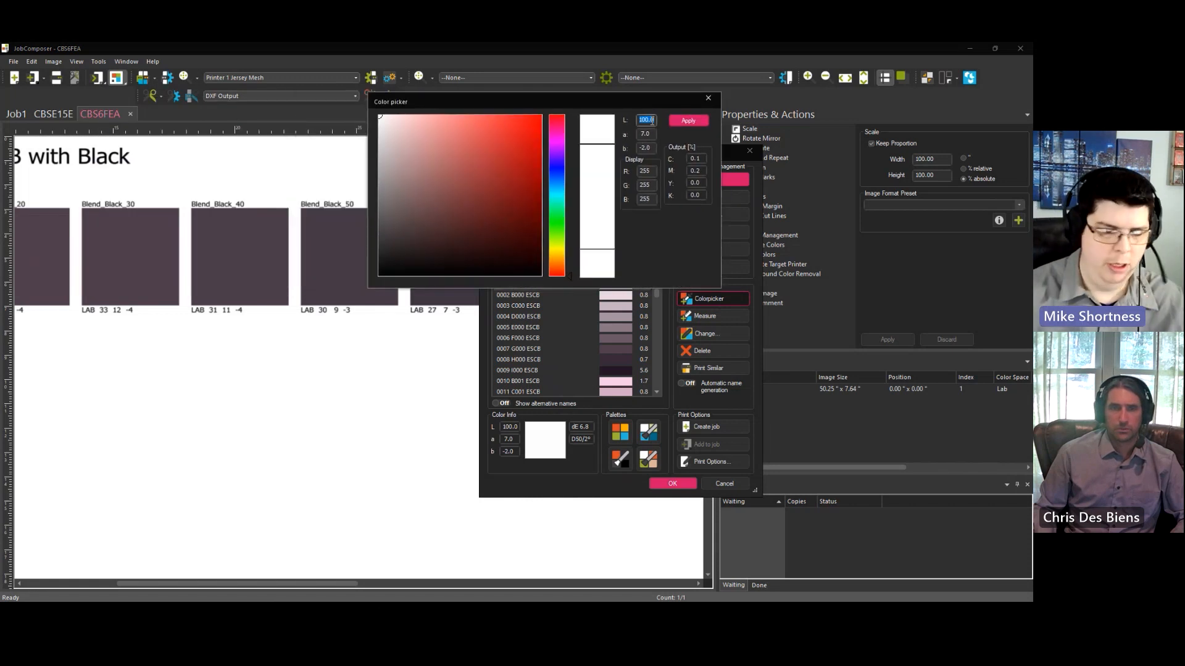
text(31)
key(Tab)
text(11)
key(Tab)
text(-4)
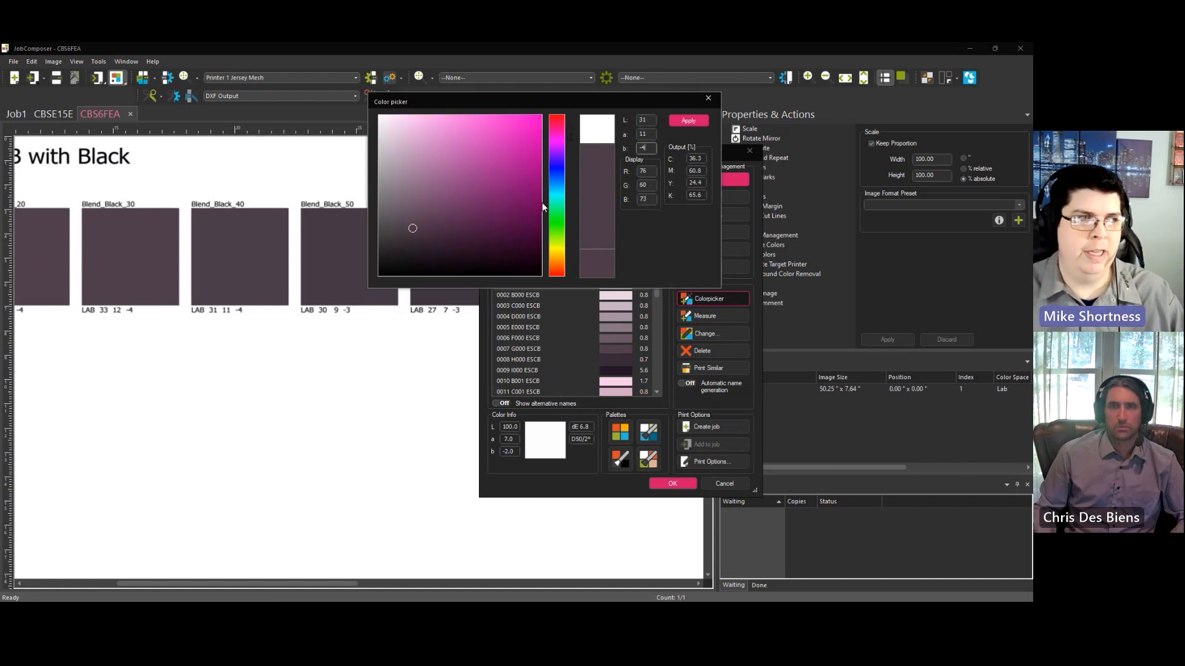
- Add the picked color to the Ergosoft Color Guide v1.0 swatchbook as "Purple 55" and select it in the swatch list
click(698, 121)
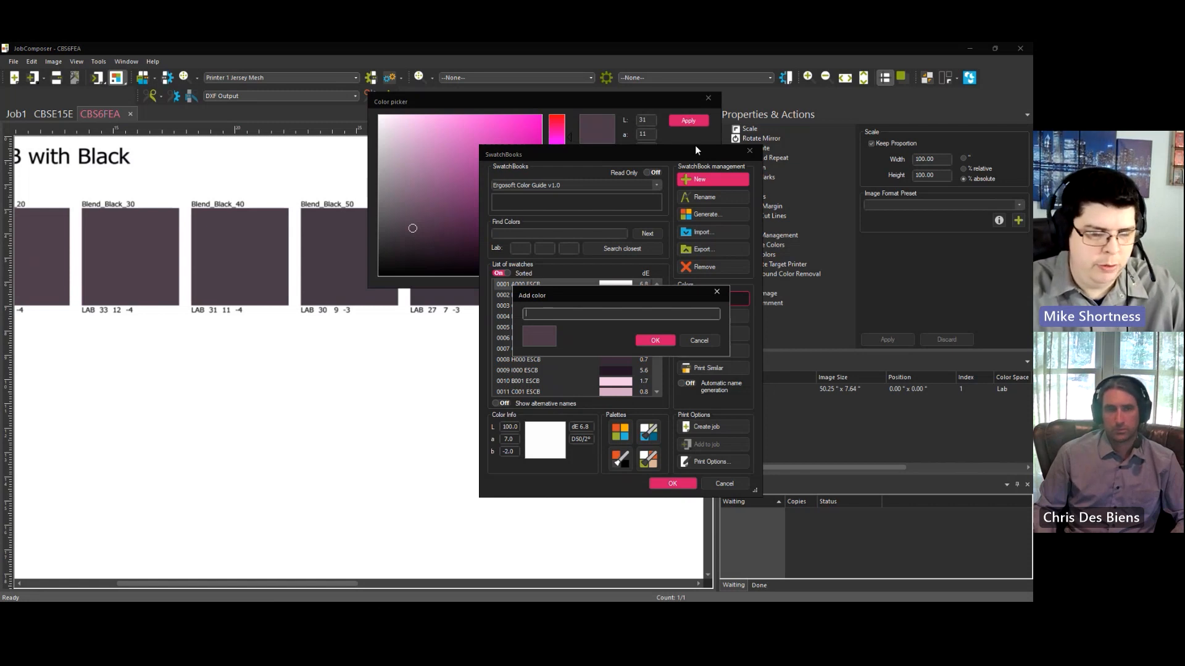
text(Purple 55)
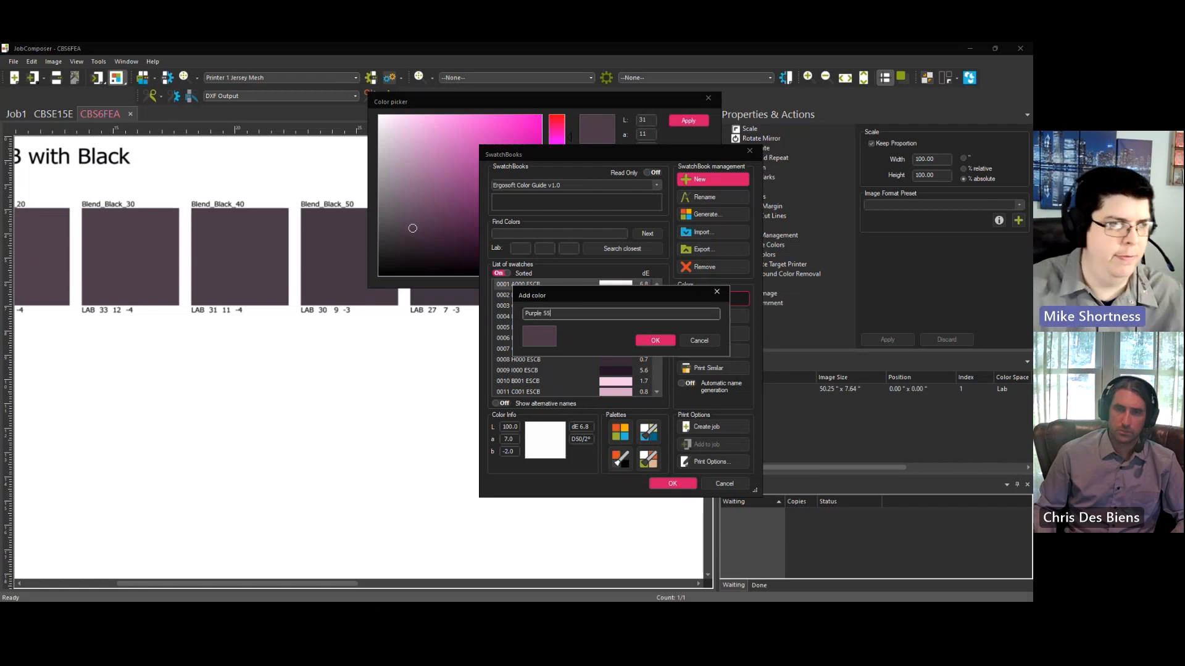
key(Return)
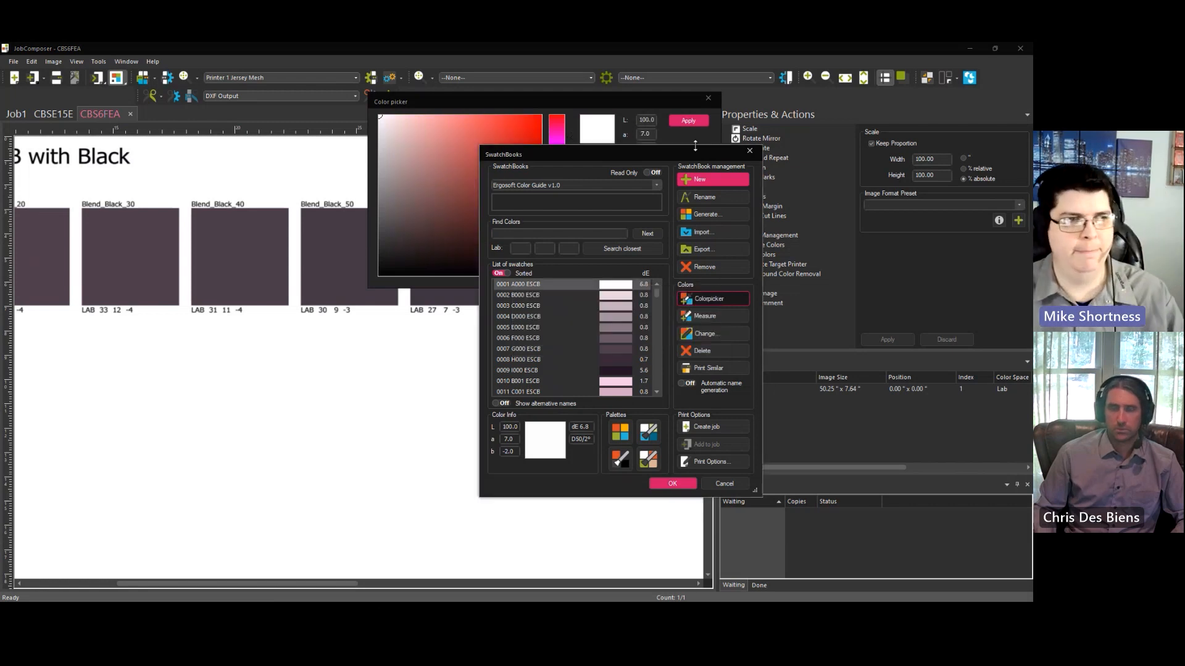
drag(655, 293, 654, 393)
click(519, 371)
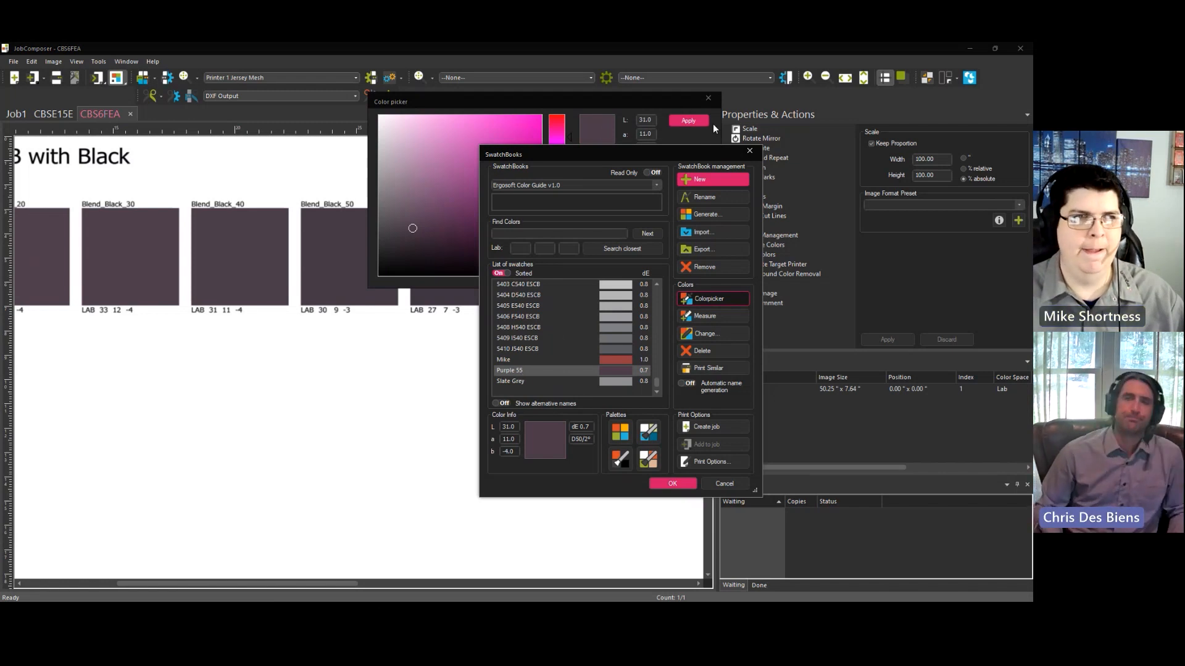
- Close the color picker and the SwatchBooks window
click(708, 297)
drag(647, 158, 671, 129)
key(Escape)
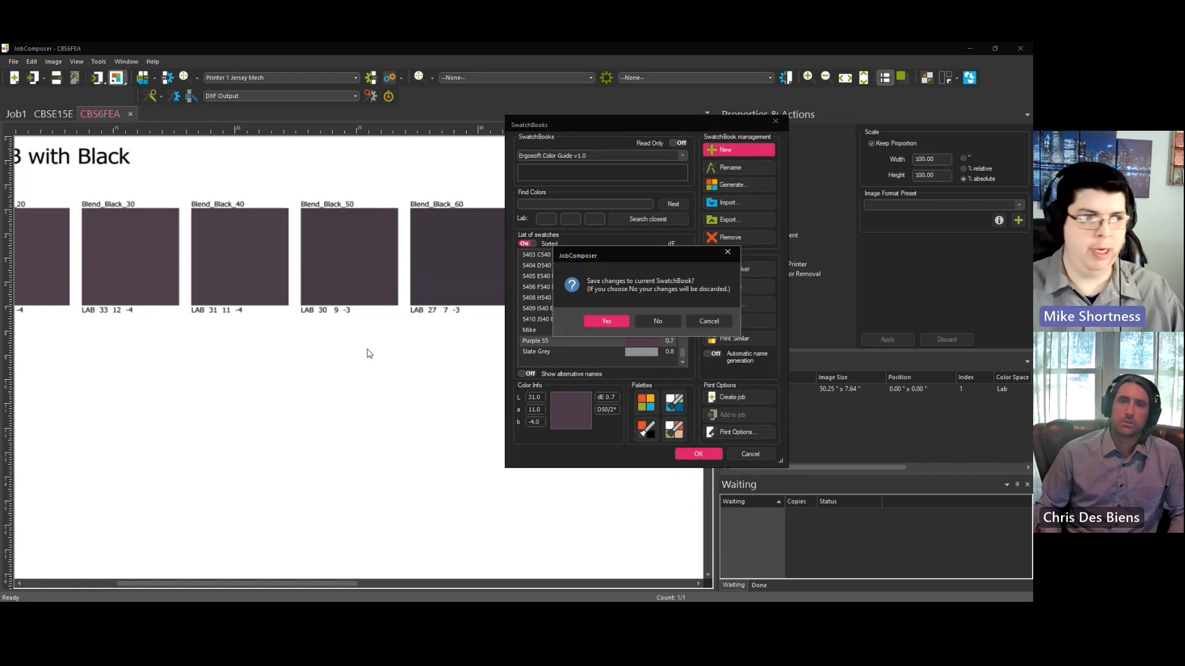
key(Escape)
key(Escape)
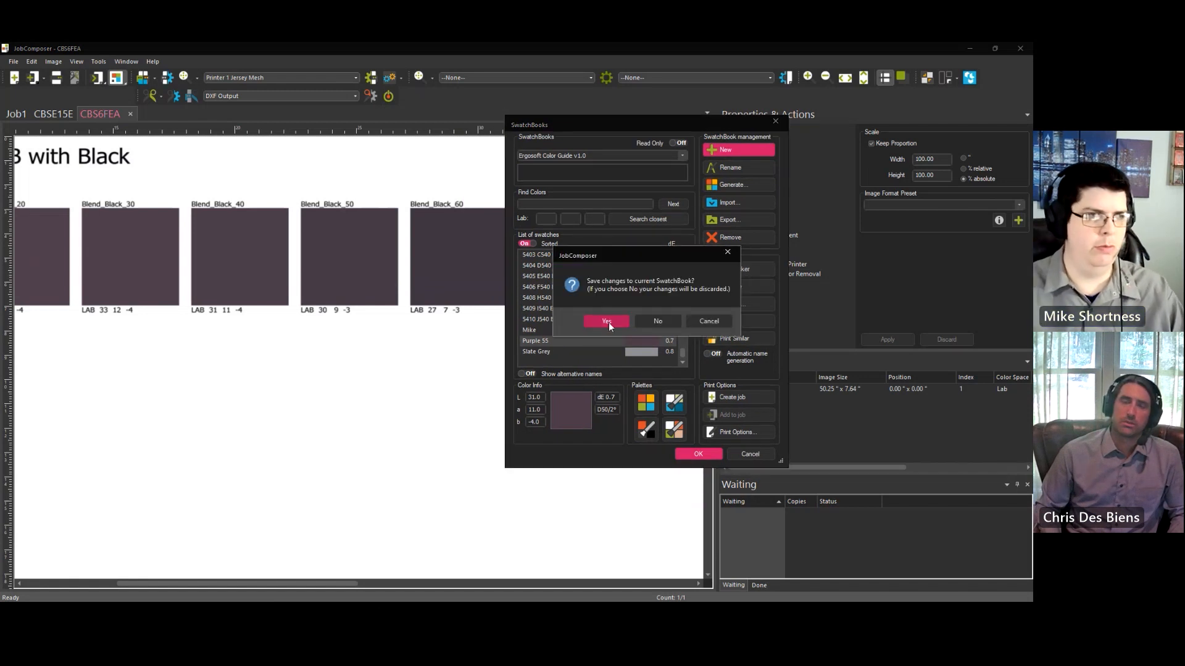
click(642, 323)
click(691, 453)
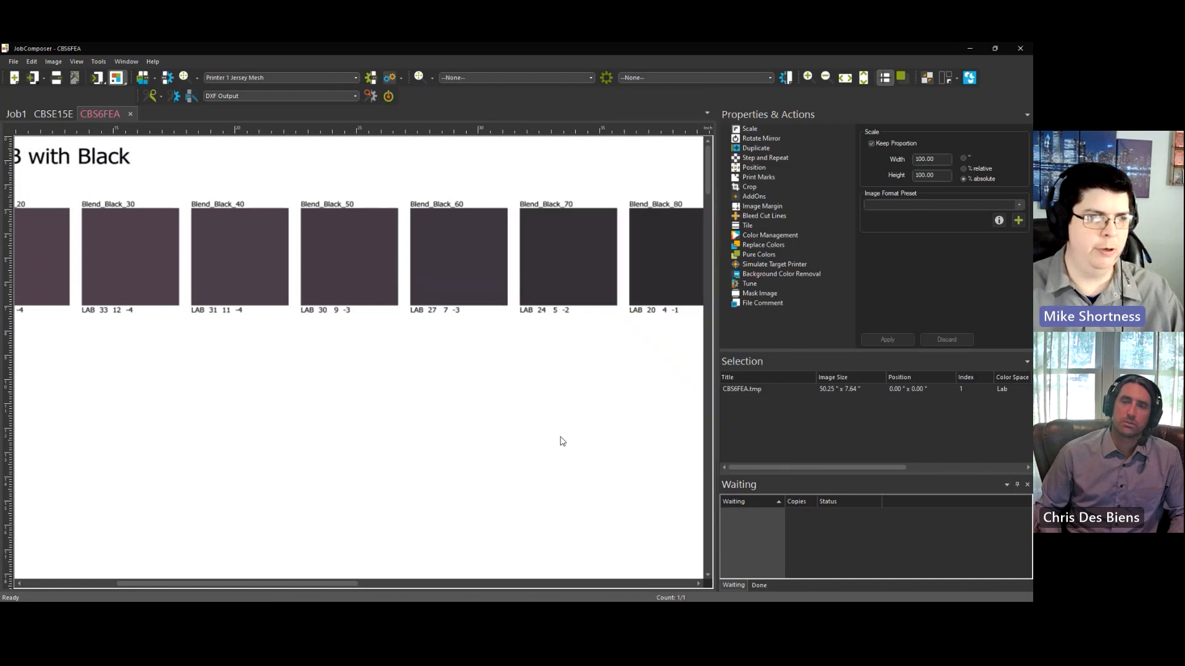
- Reopen the SwatchBooks and show the 2-Color Blends of 0008 H000 ESCB with 0001 A000 ESCB
key(ctrl+0)
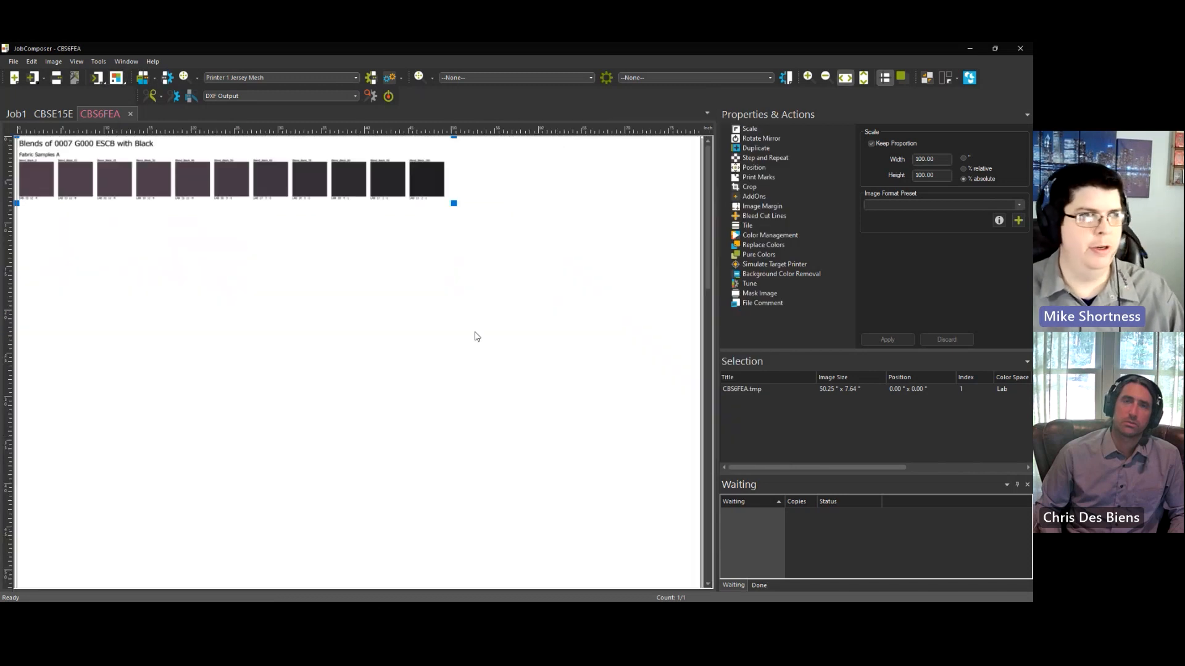
click(522, 283)
click(117, 78)
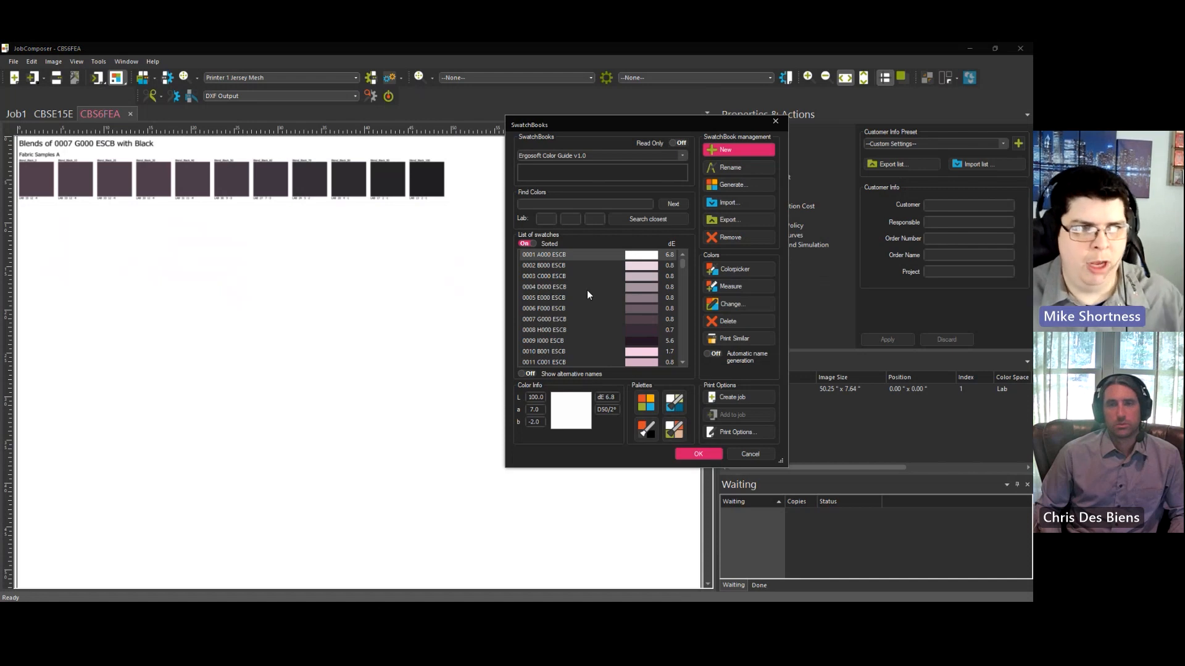
click(675, 436)
drag(273, 110, 326, 225)
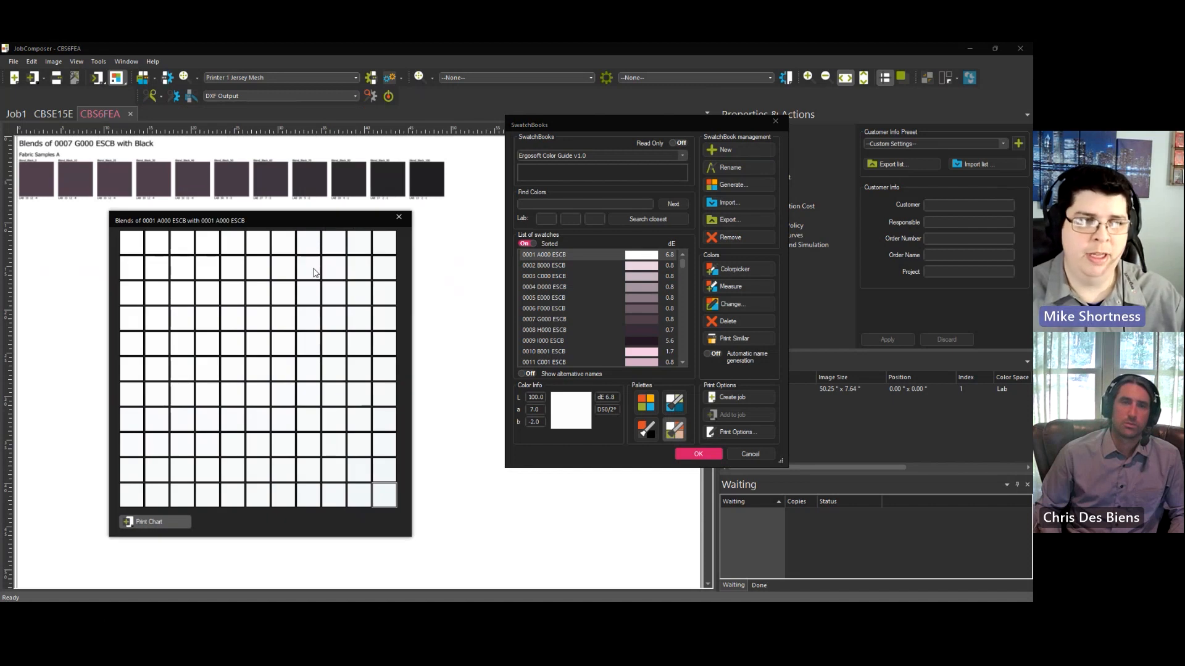
click(611, 331)
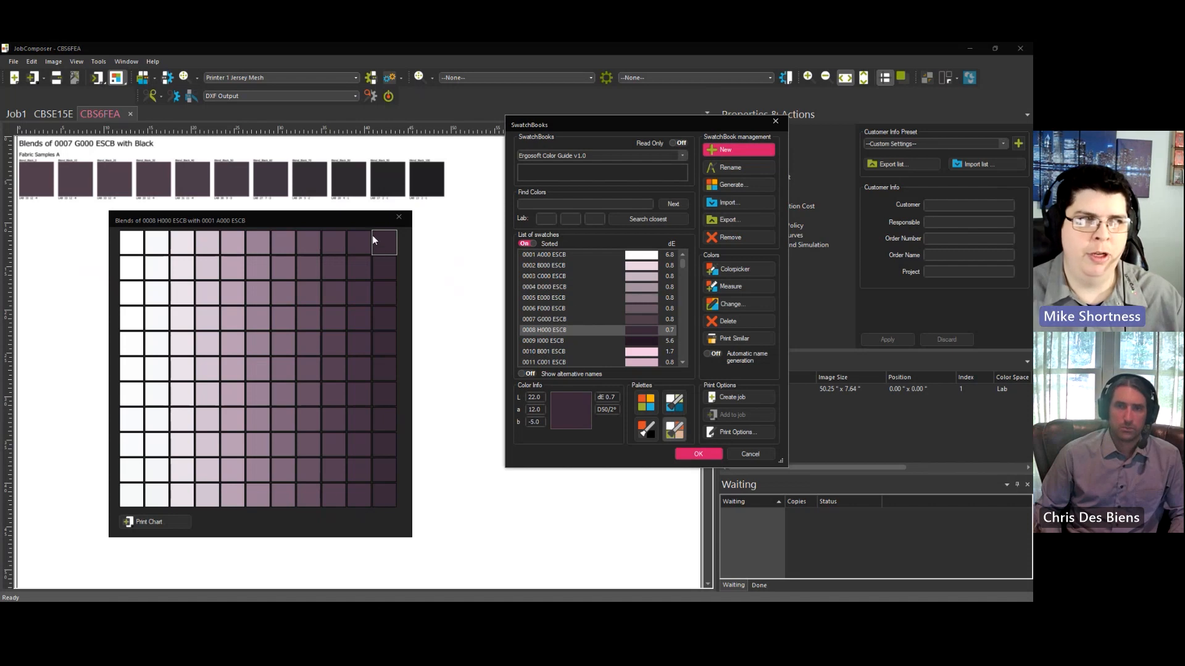
- Preview two-color blends for various pairs of swatches 0005 to 0009, ending with 0005 E000 ESCB and 0009 I000 ESCB
click(606, 319)
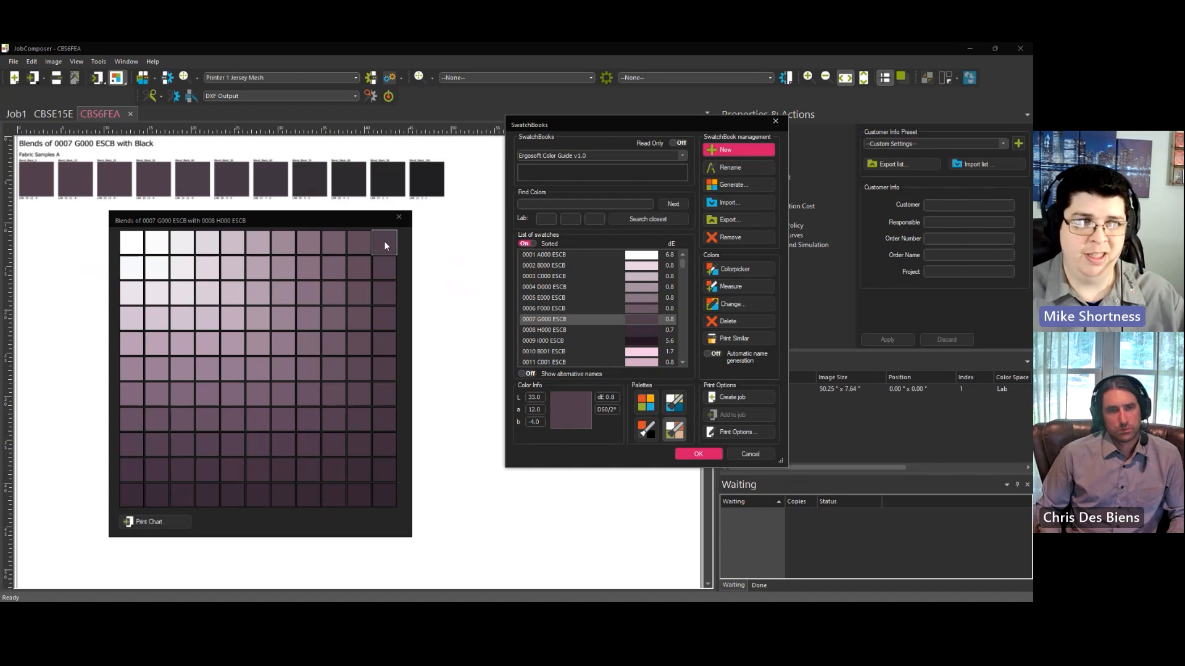
click(608, 300)
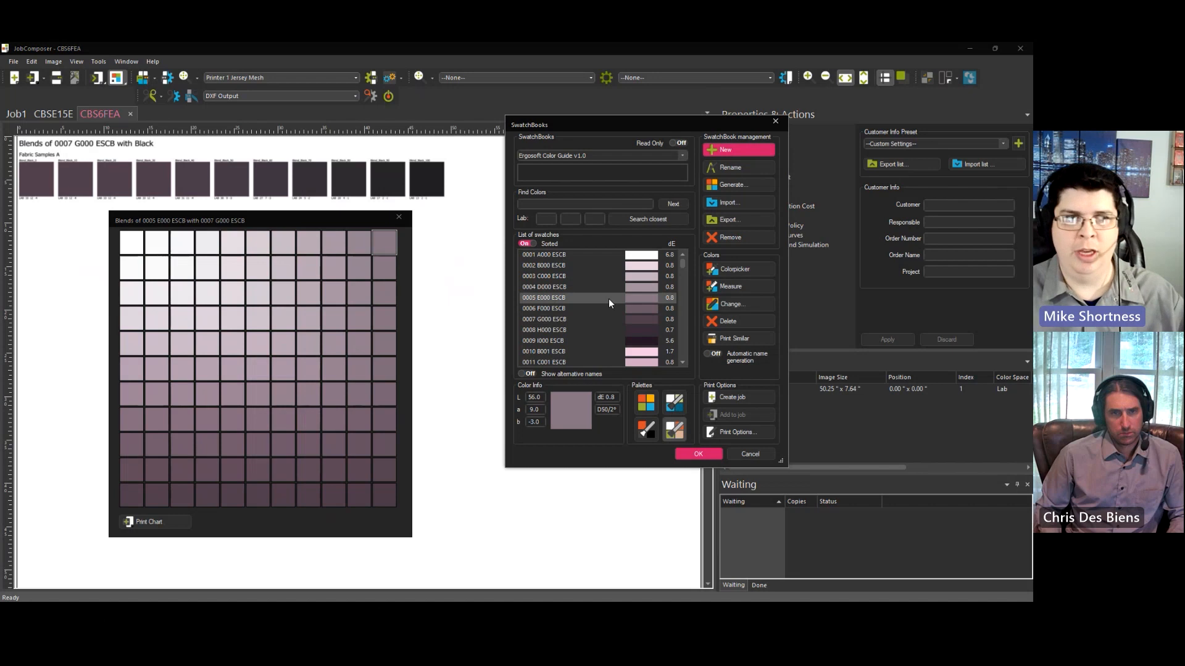
click(615, 310)
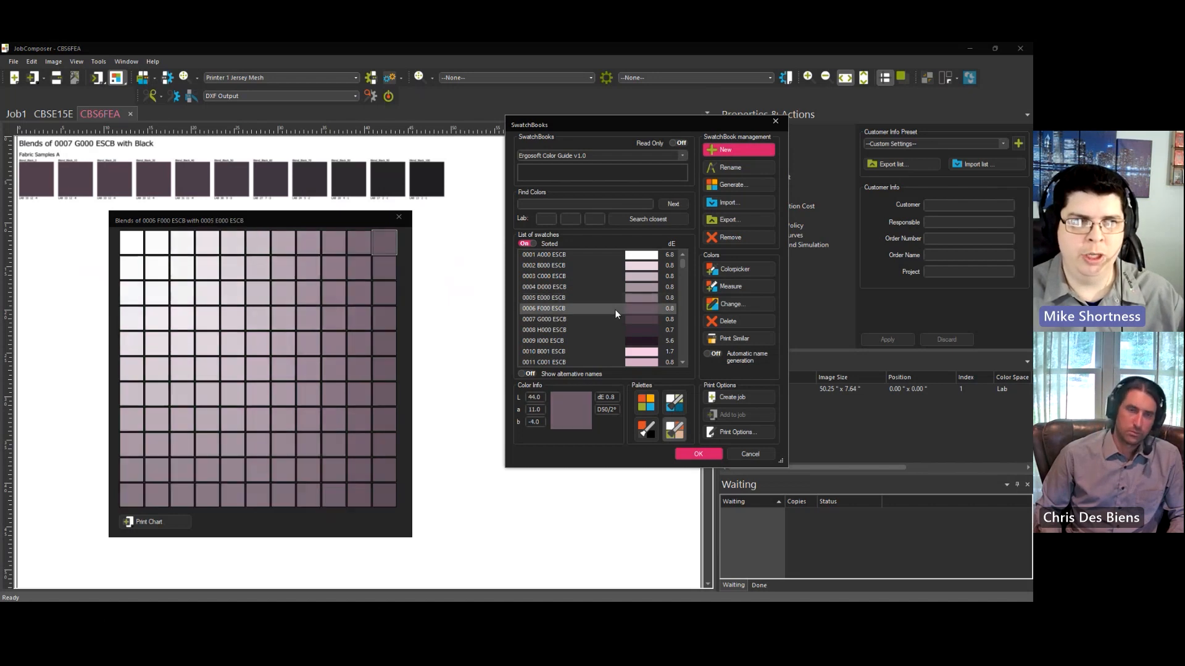
click(613, 339)
click(613, 330)
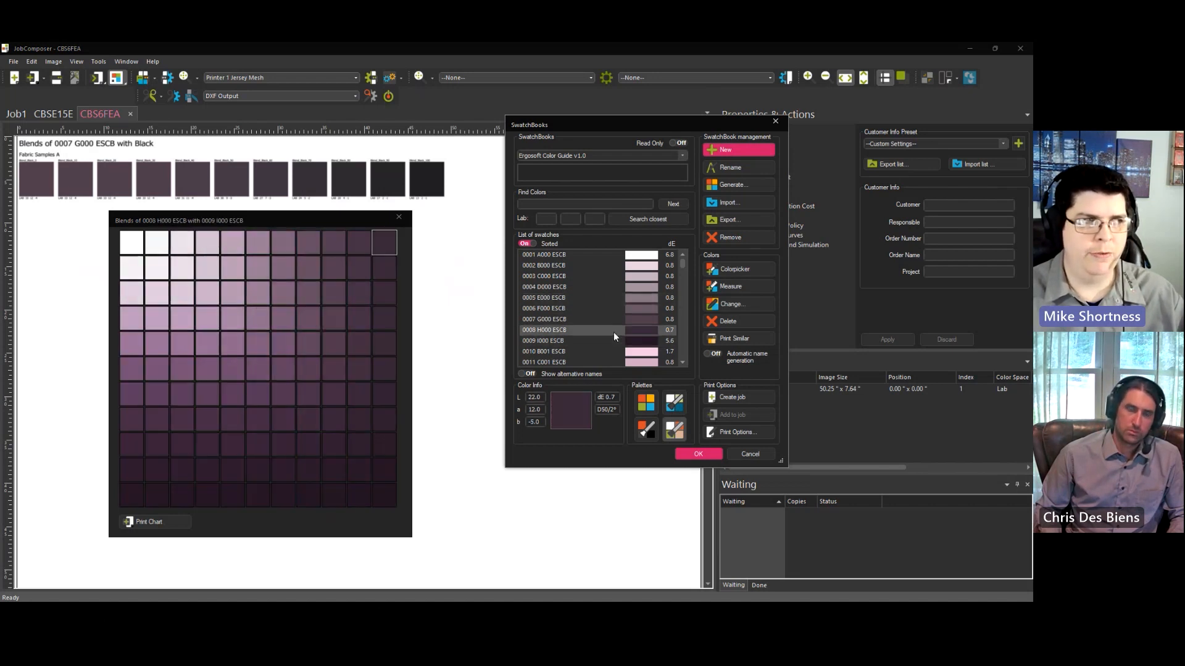
click(614, 339)
click(618, 301)
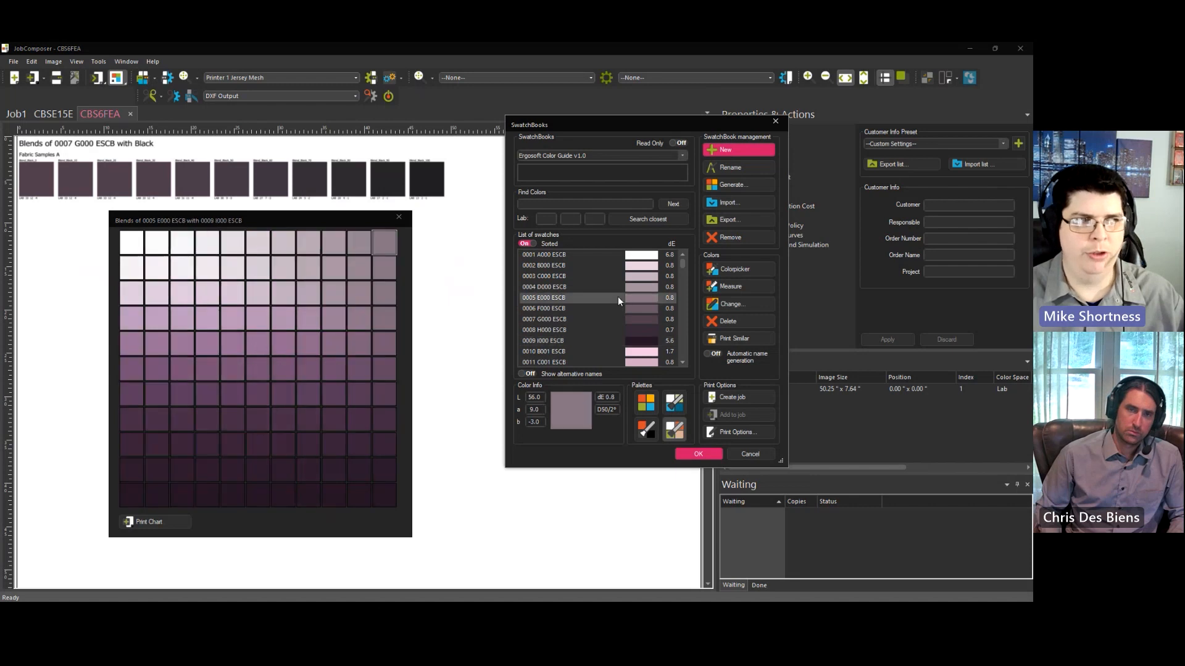
- Show the two-color blends of 0005 E000 ESCB with 0008 H000 ESCB and print their chart to a new job
click(621, 338)
click(620, 330)
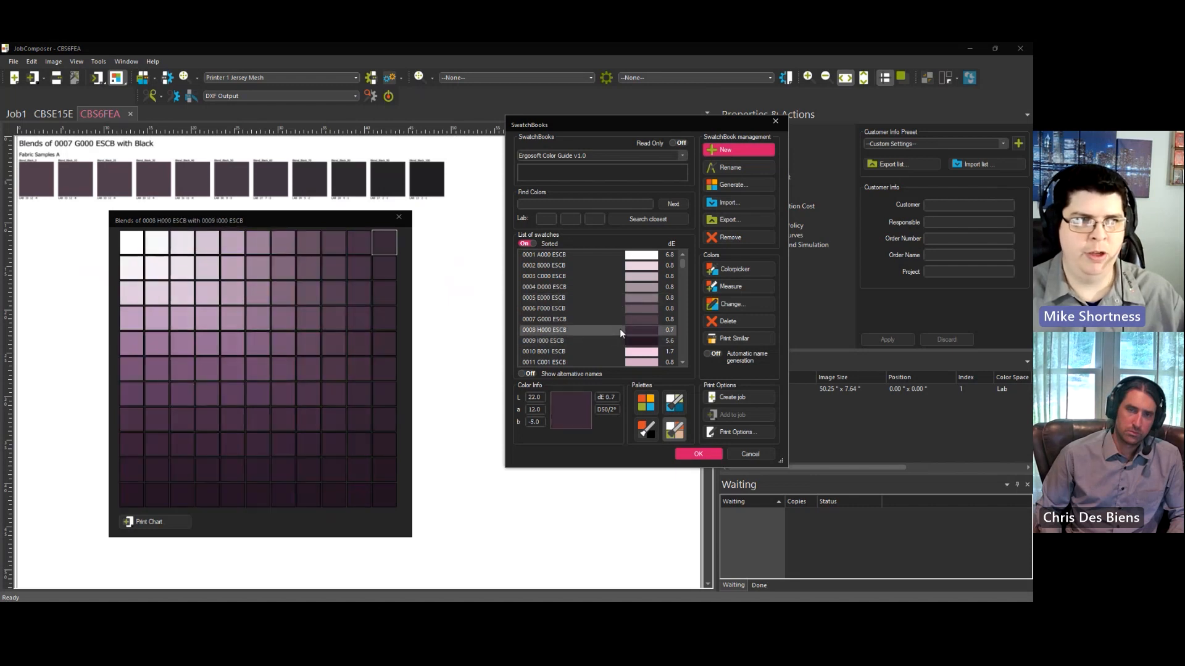
click(621, 297)
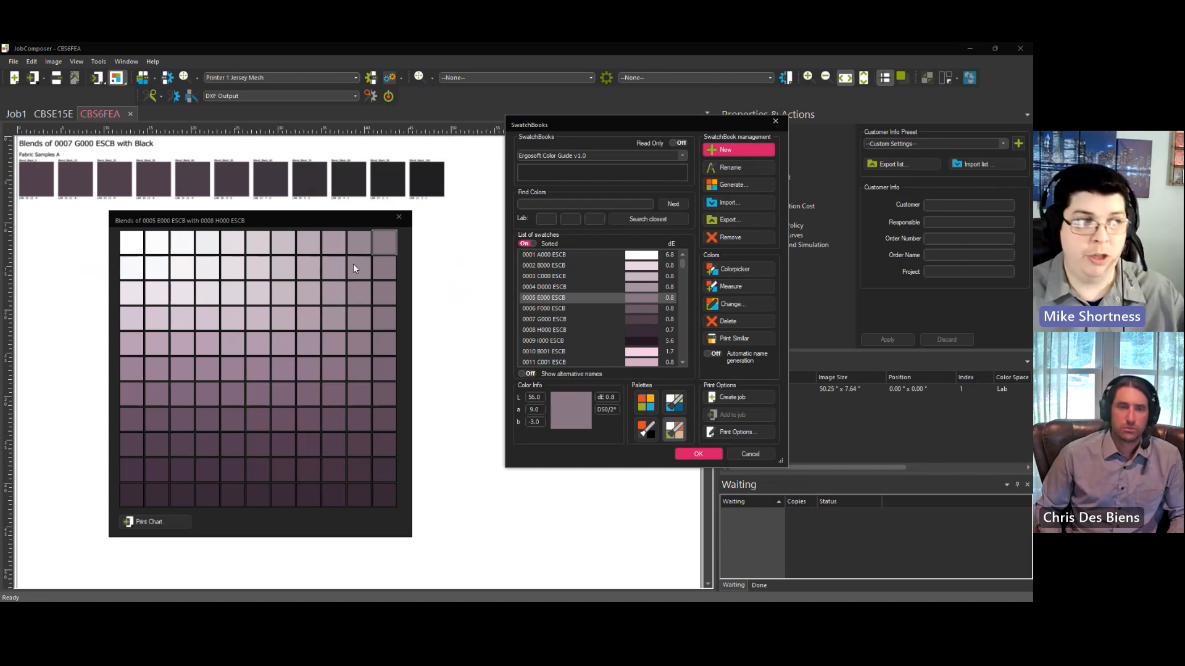
click(149, 522)
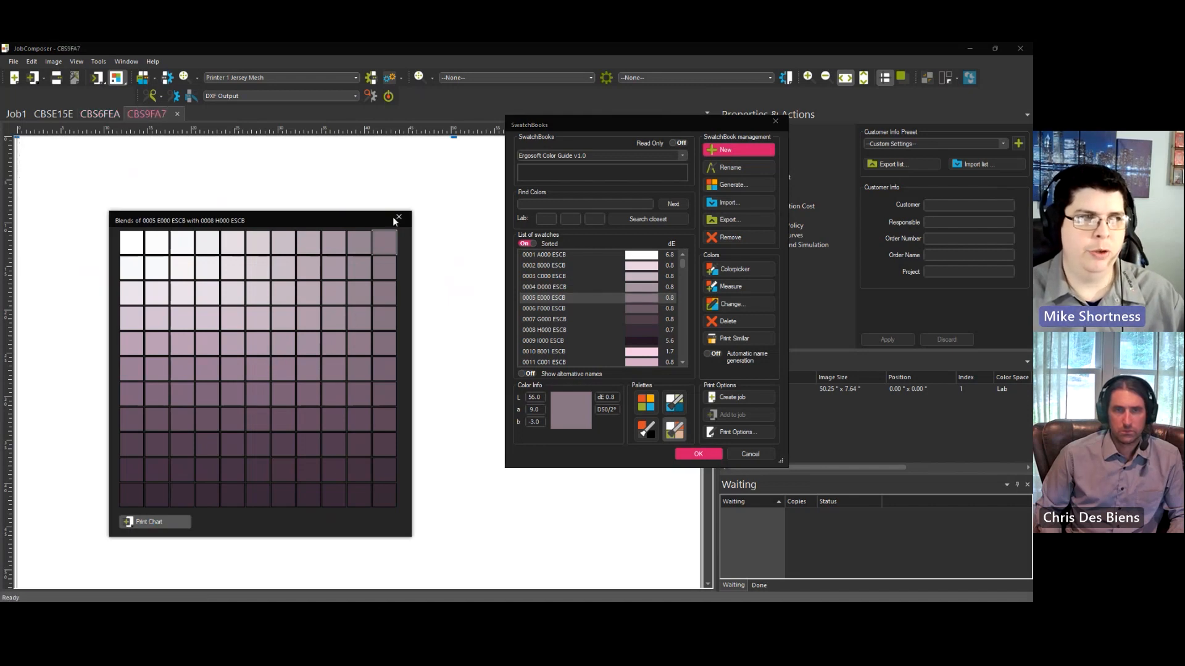
drag(324, 218, 306, 194)
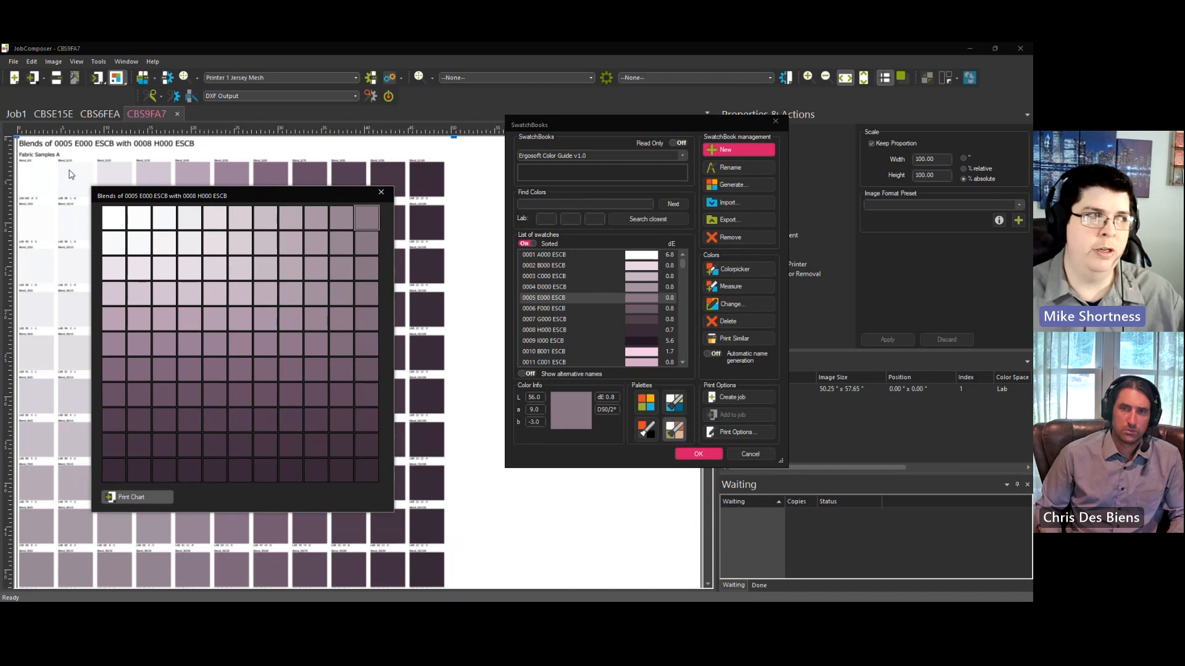
- In the swatch print options, replace the info field text with "Blends Sample A"
click(735, 432)
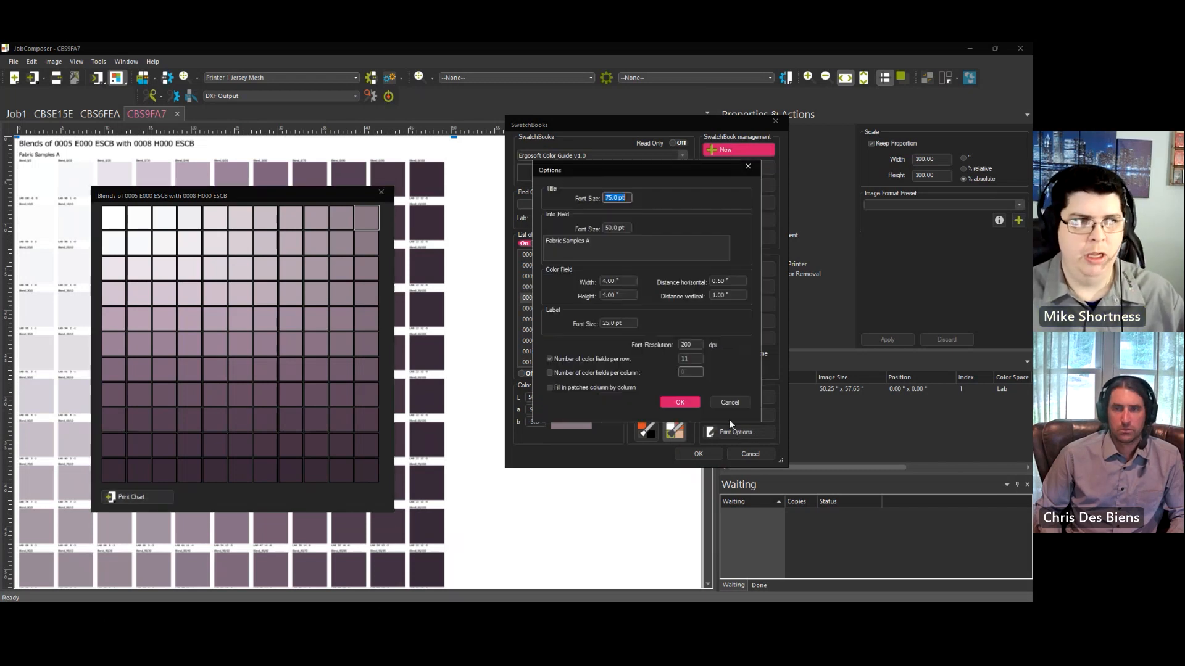
drag(635, 172, 591, 164)
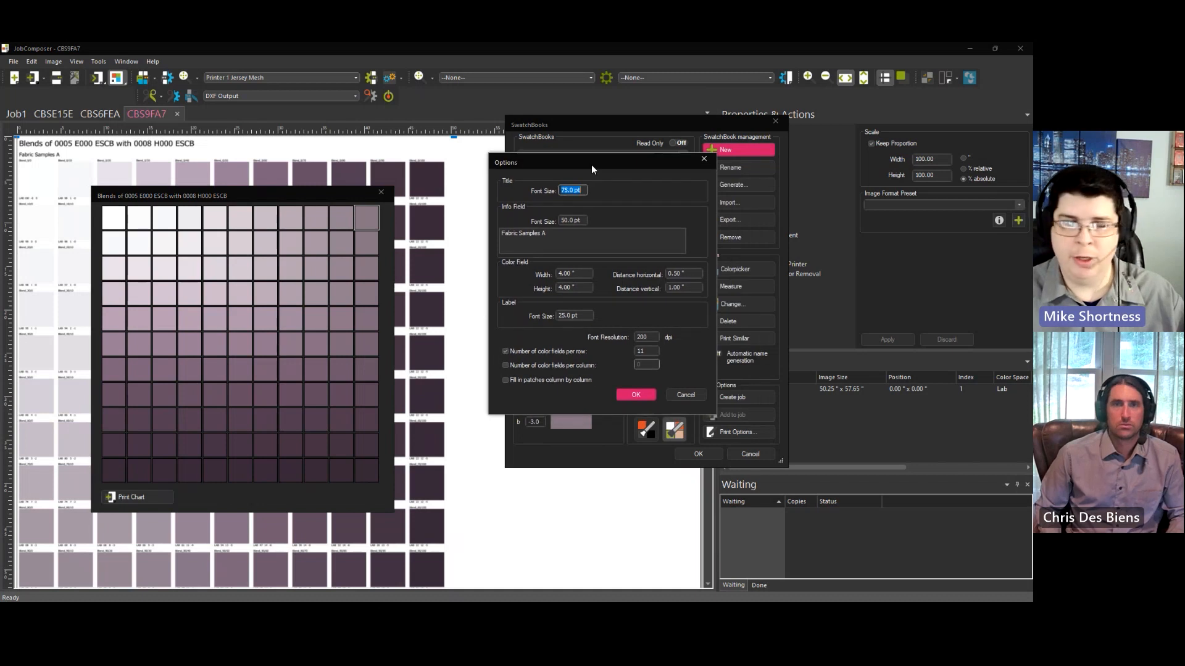
drag(550, 234, 501, 233)
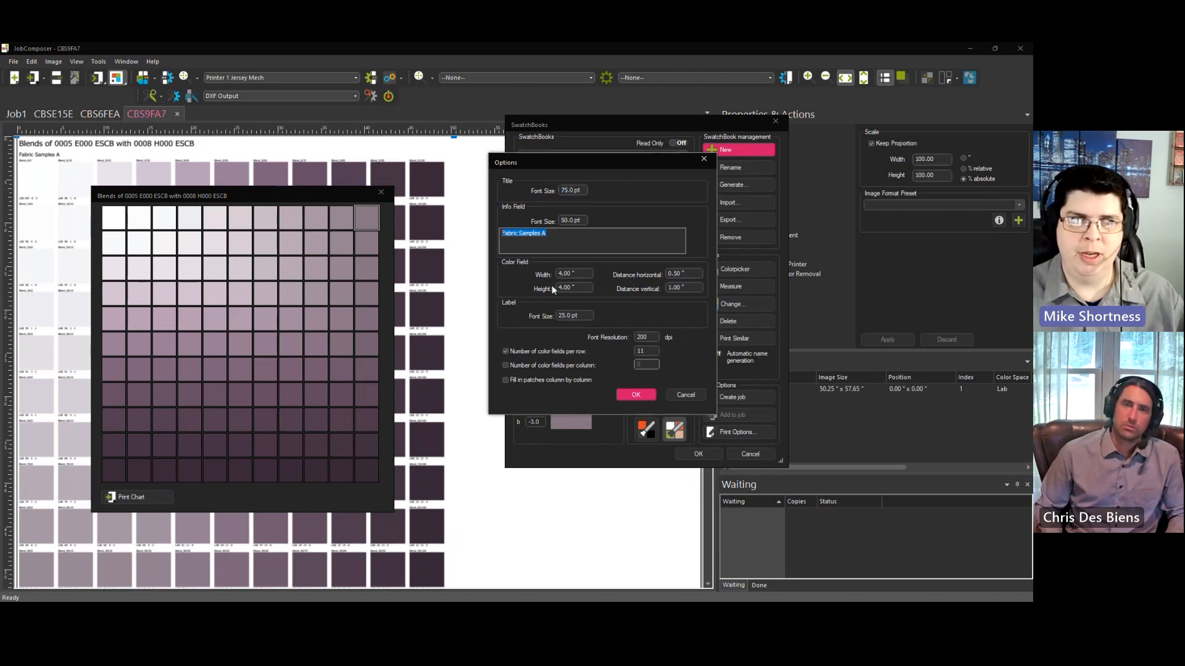
click(555, 235)
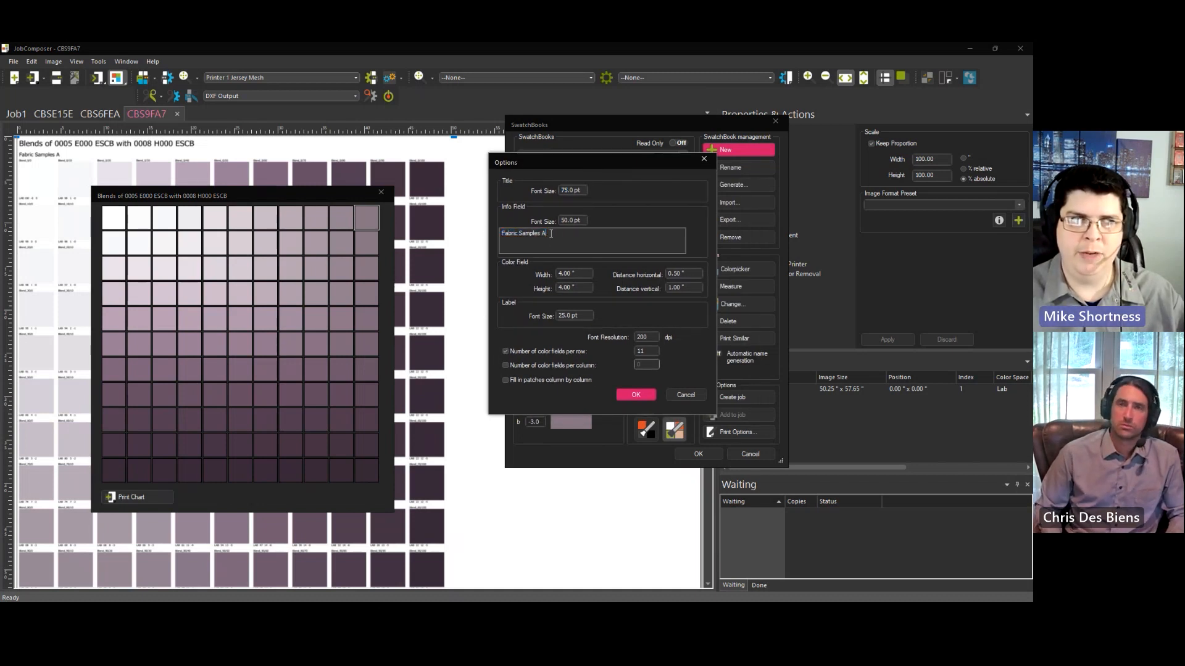
key(ctrl+a)
text(Blends Sam)
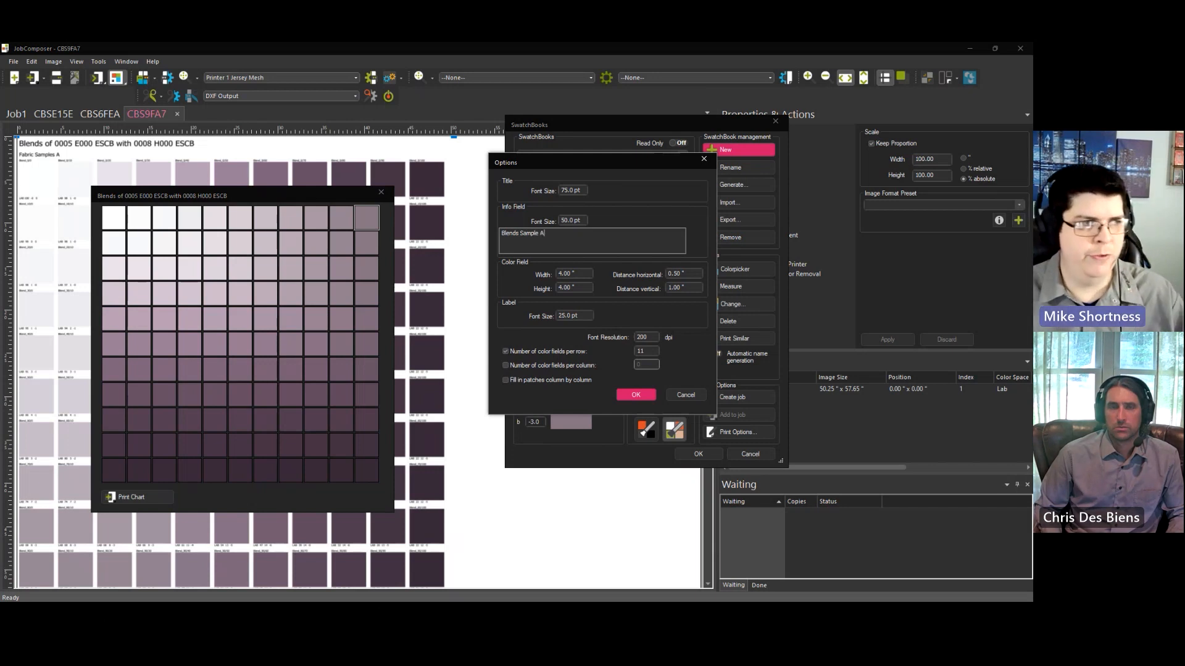
- Set the color field width and height to 2 inches in the print options
drag(583, 192, 560, 192)
key(BackSpace)
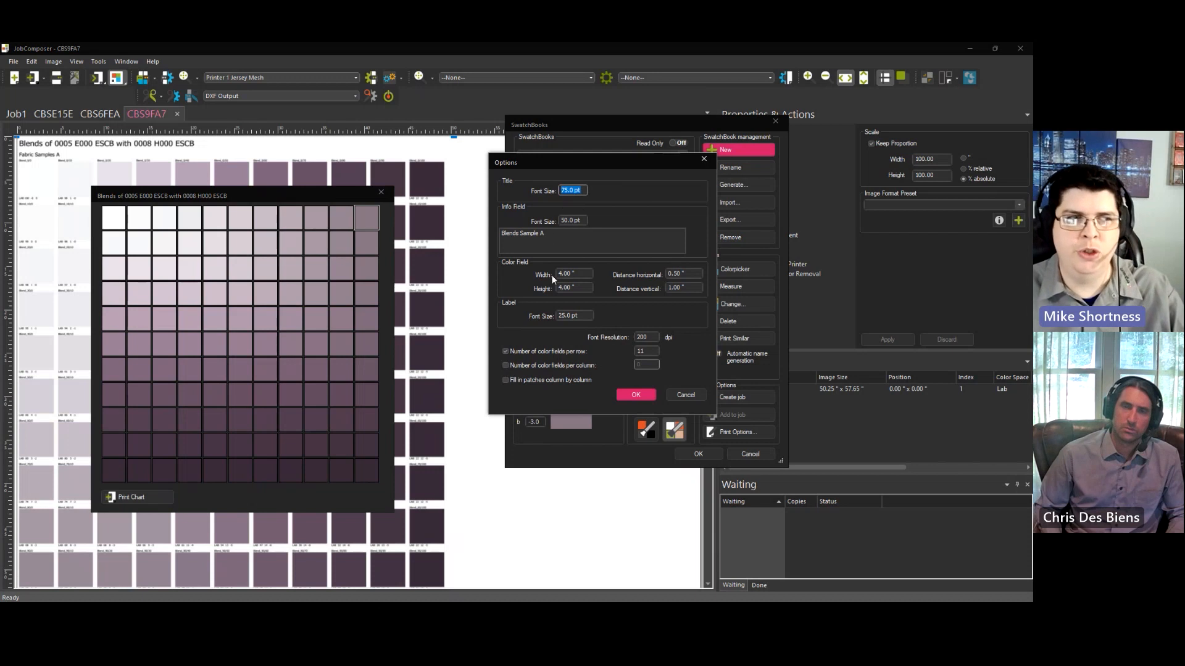
drag(577, 278, 558, 274)
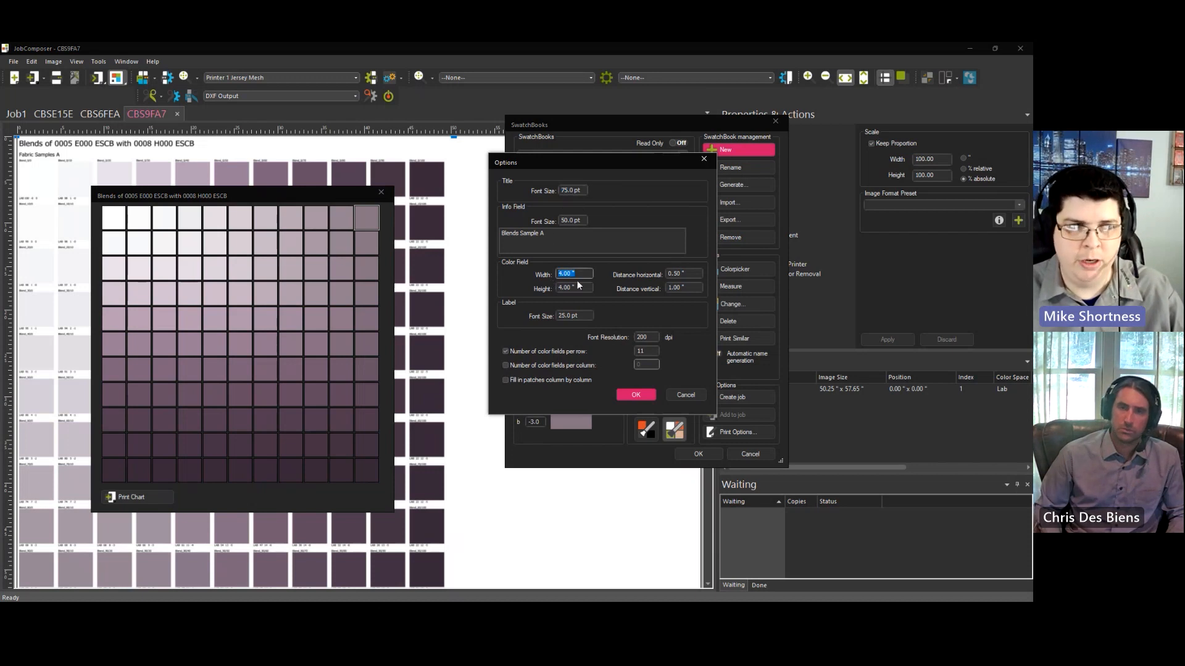
text(2)
key(Tab)
key(Tab)
text(2)
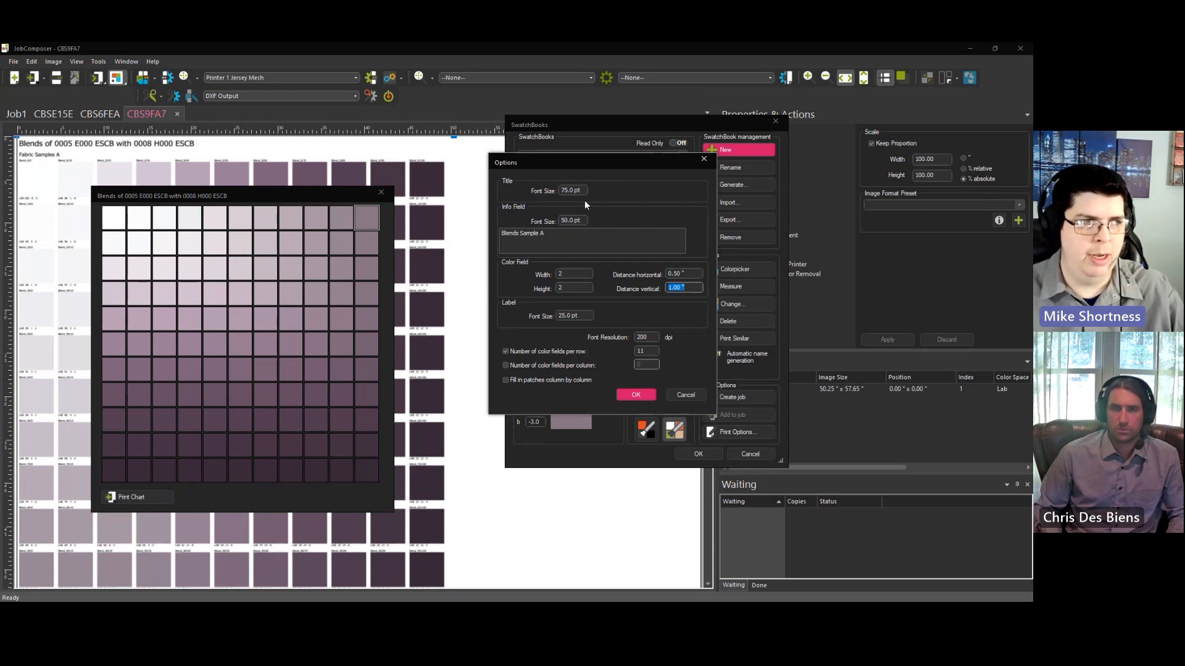
- Set the title and info field font sizes to 20 pt and the label font size to 12 pt, and apply the options
click(572, 190)
text(20)
key(Tab)
text(2)
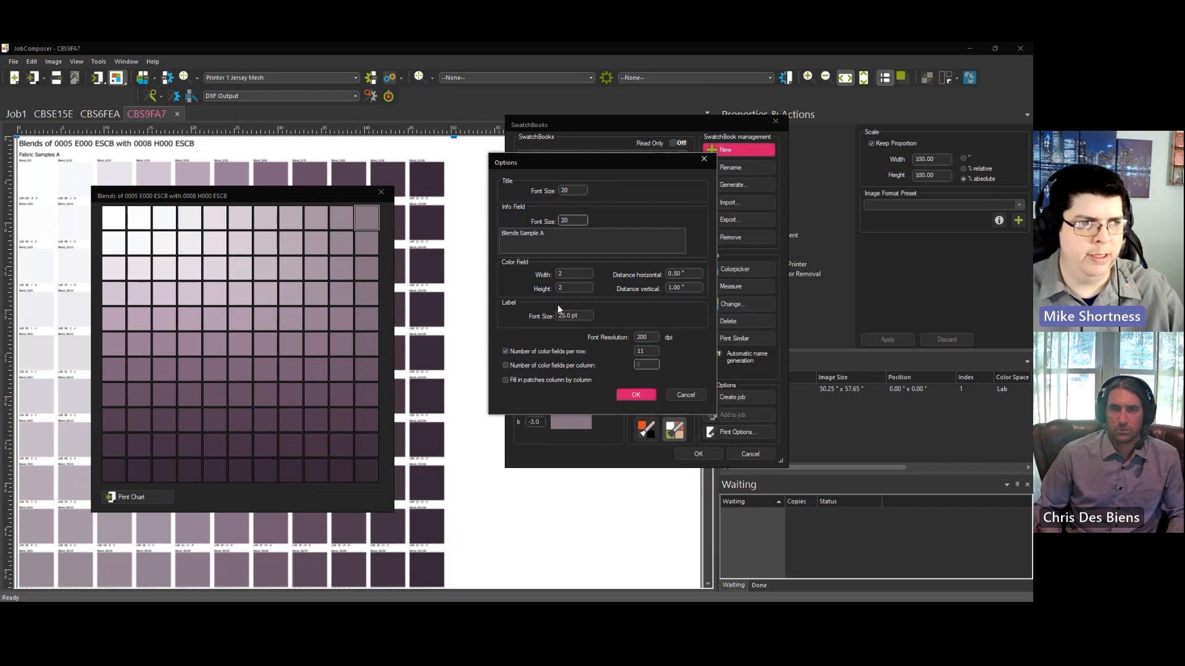
click(582, 314)
text(12)
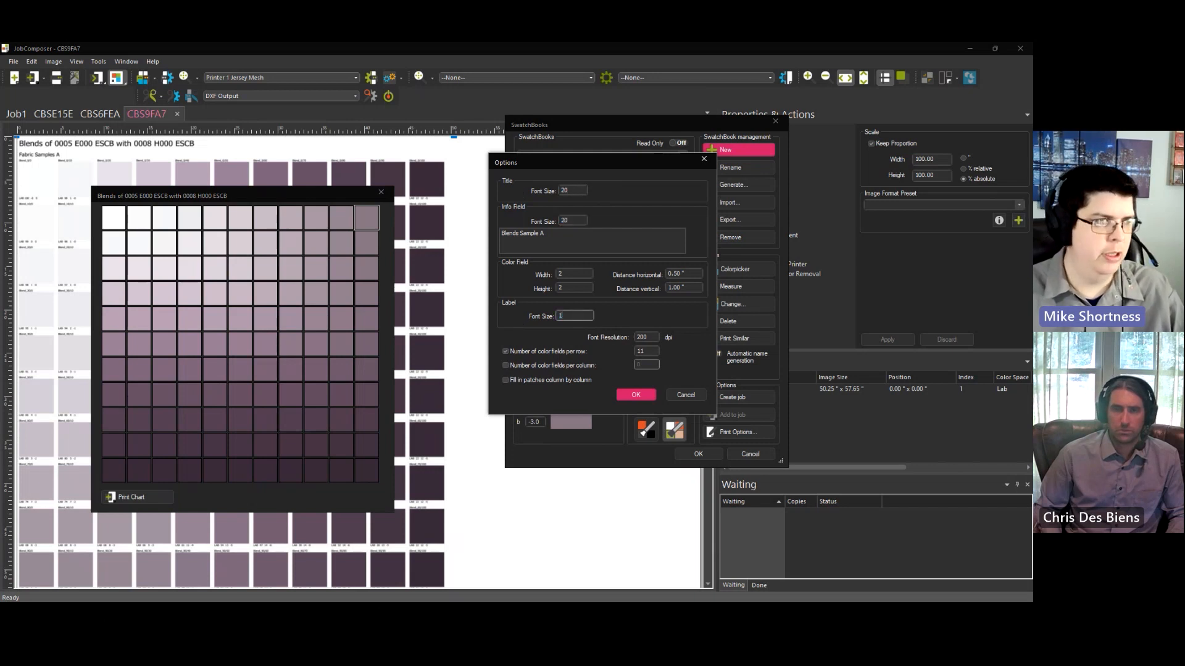
click(632, 396)
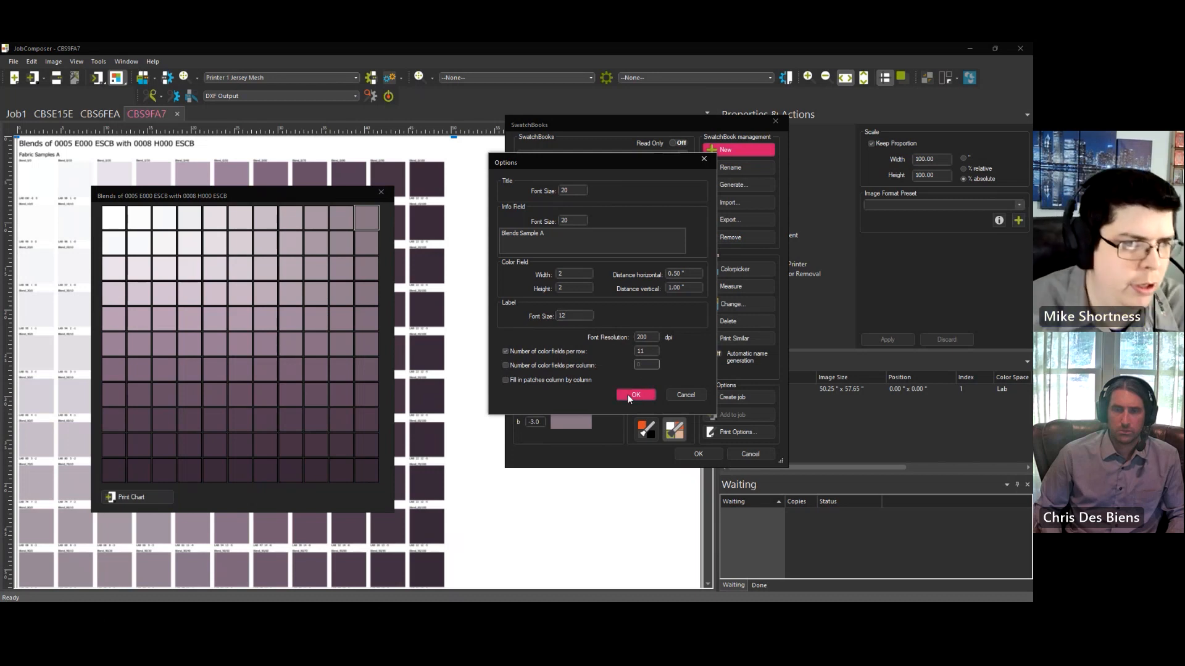
- Check the number of color fields per row in the print options, and print the two-color blend chart again
drag(295, 195, 344, 208)
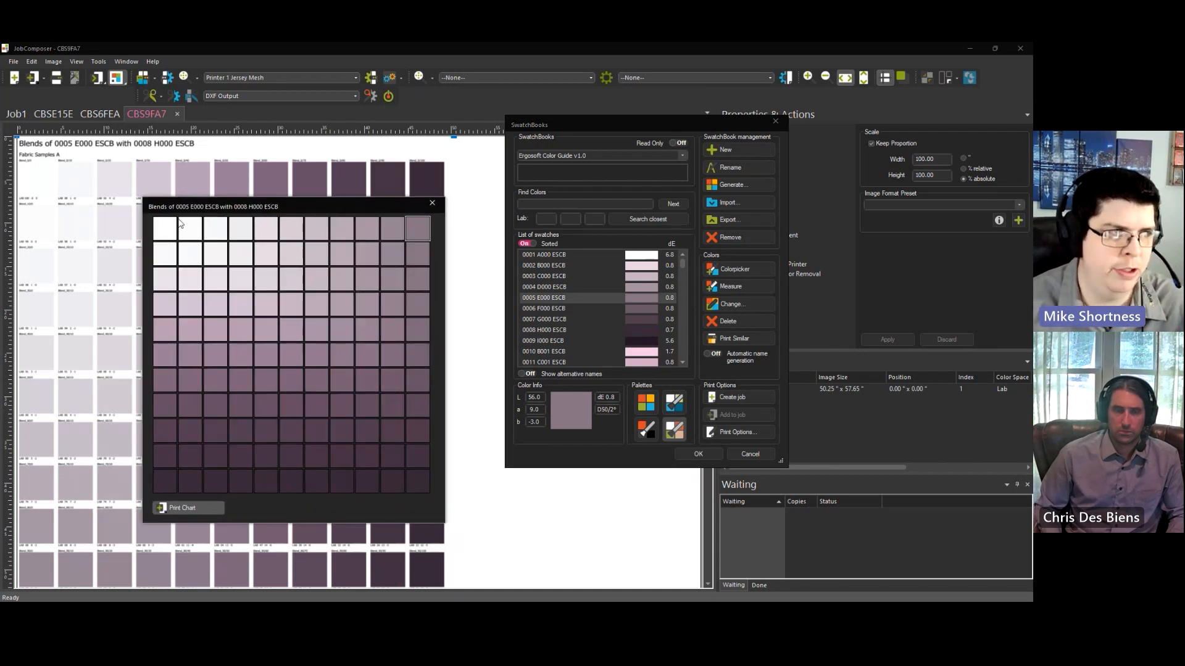
click(736, 430)
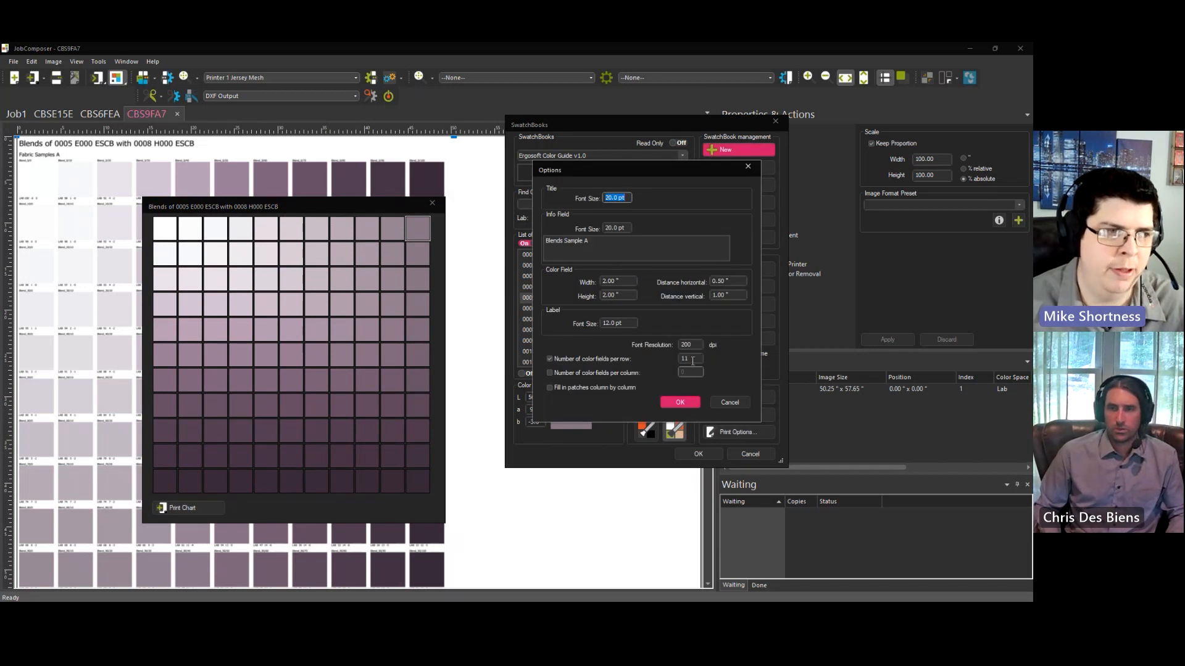
click(691, 358)
double_click(691, 359)
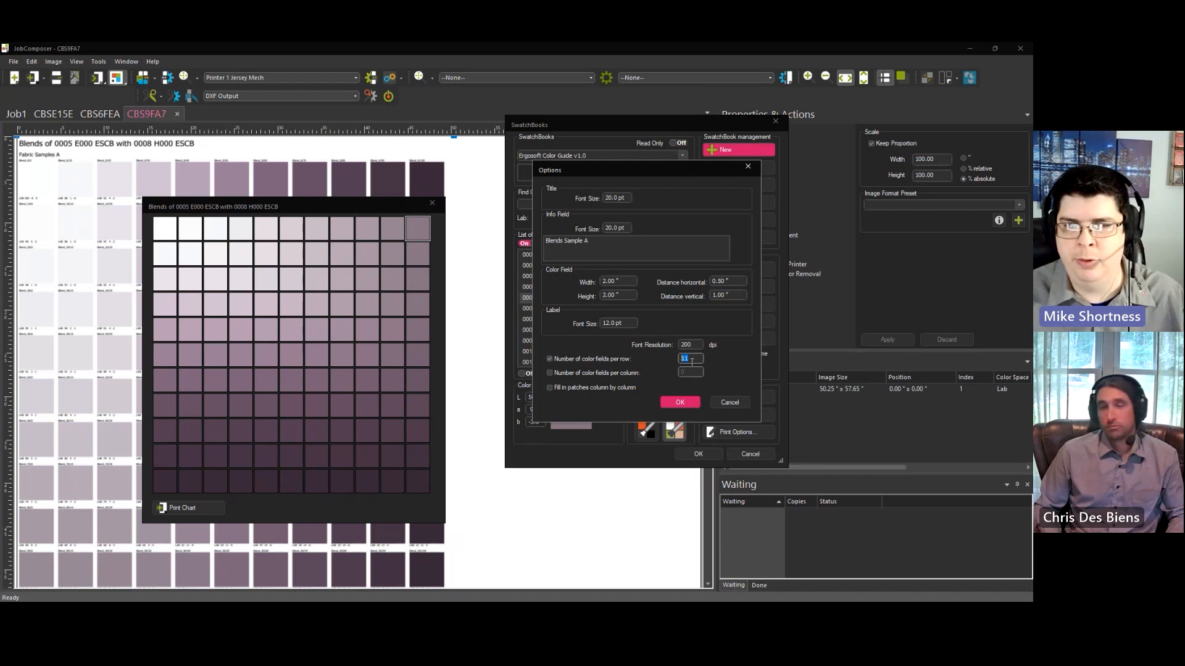
click(681, 403)
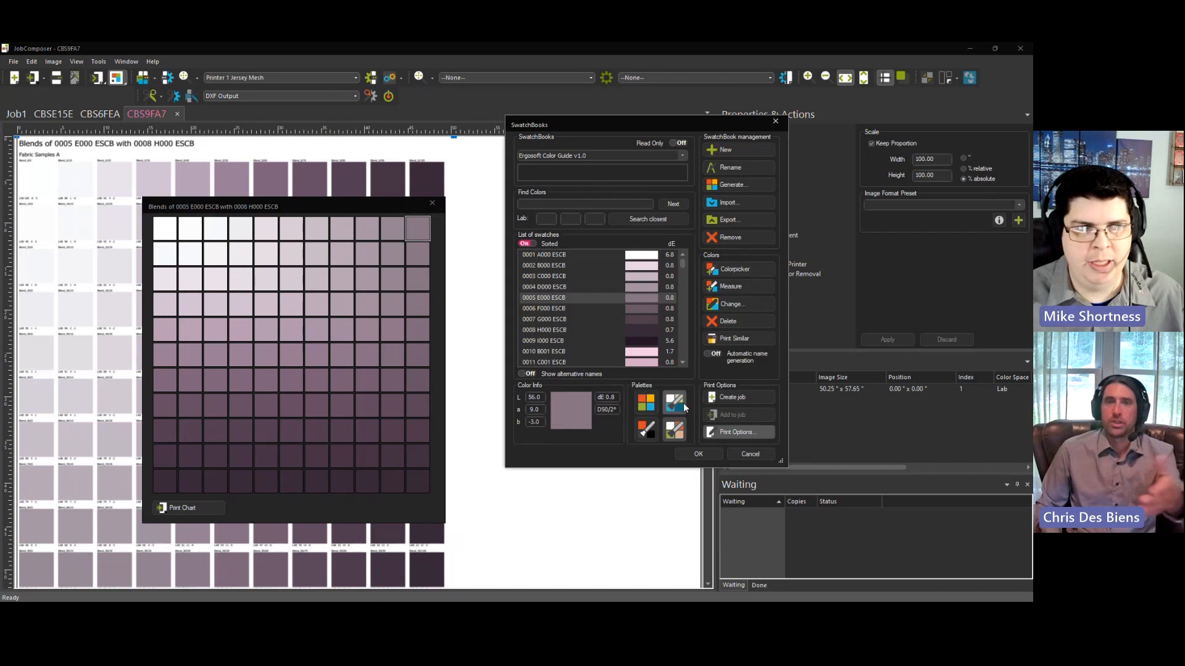
click(208, 505)
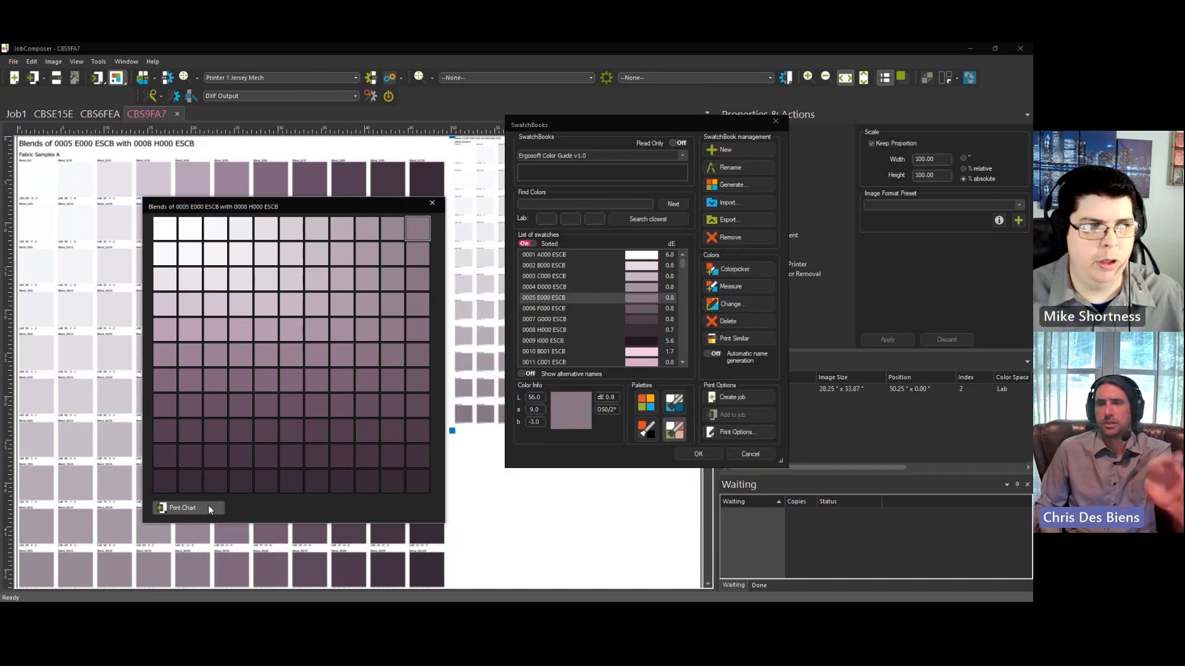
drag(546, 123, 776, 128)
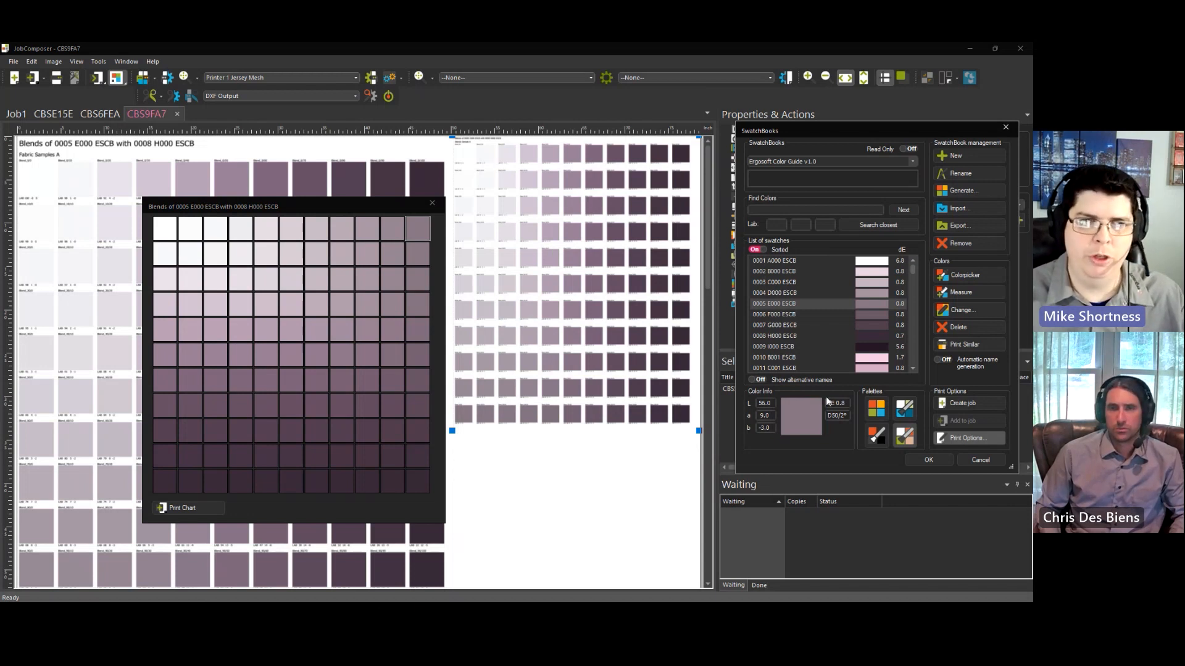
- Review the chart print options, and close the blend palette and the SwatchBooks window
click(965, 438)
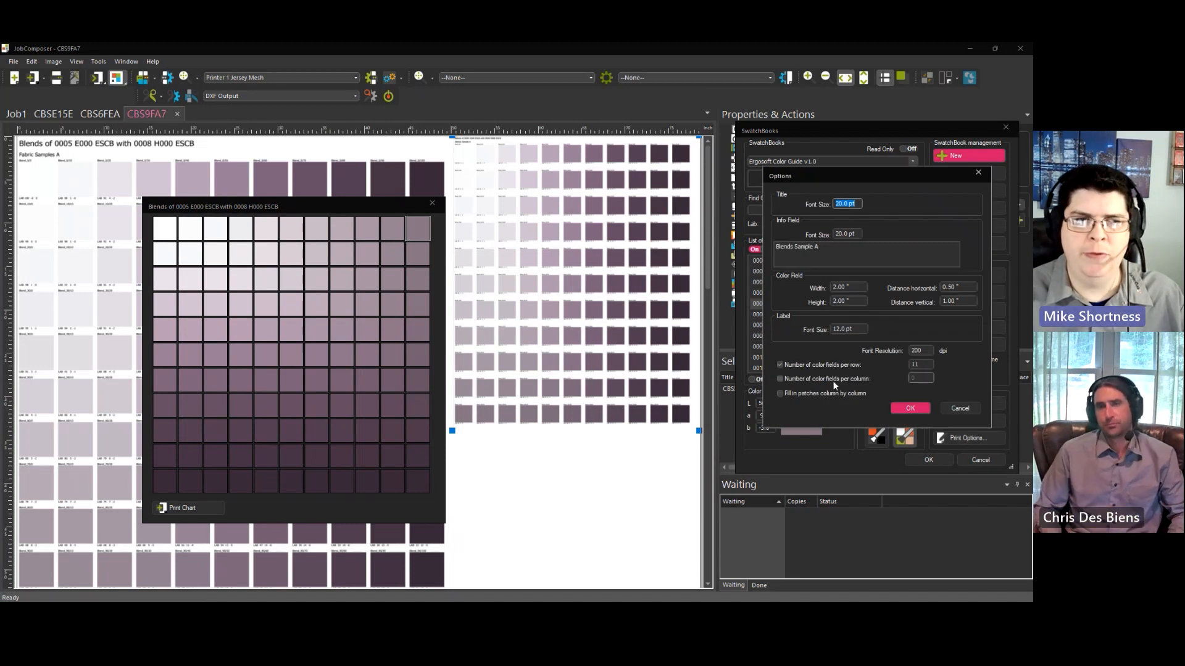
click(911, 410)
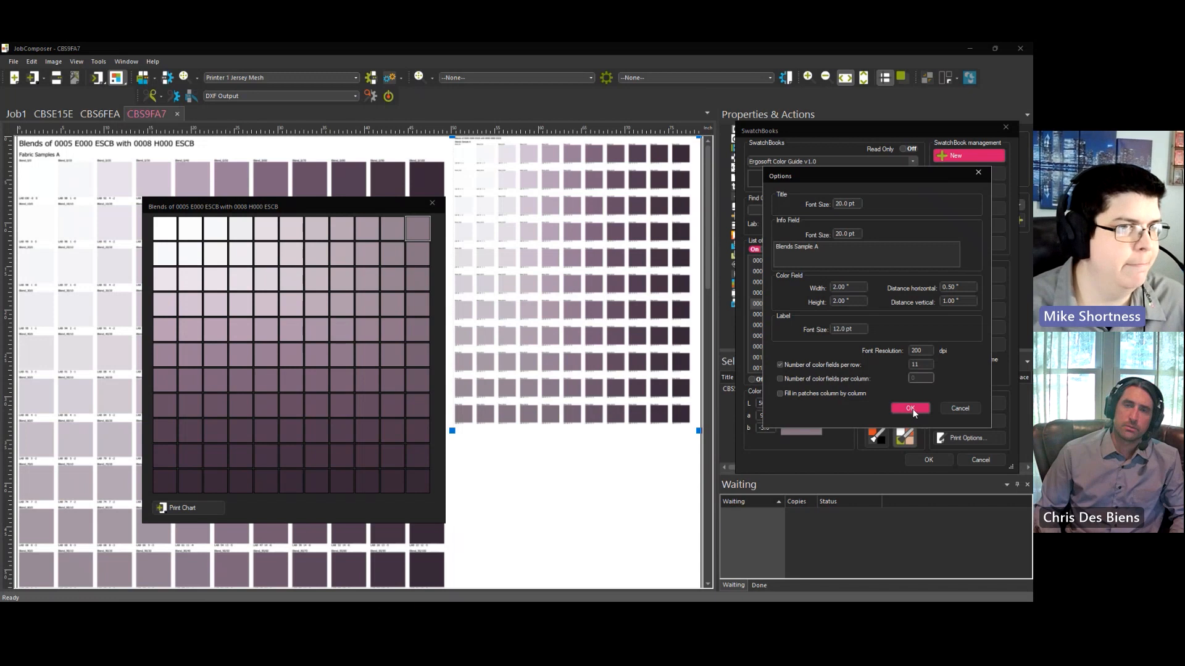
click(433, 204)
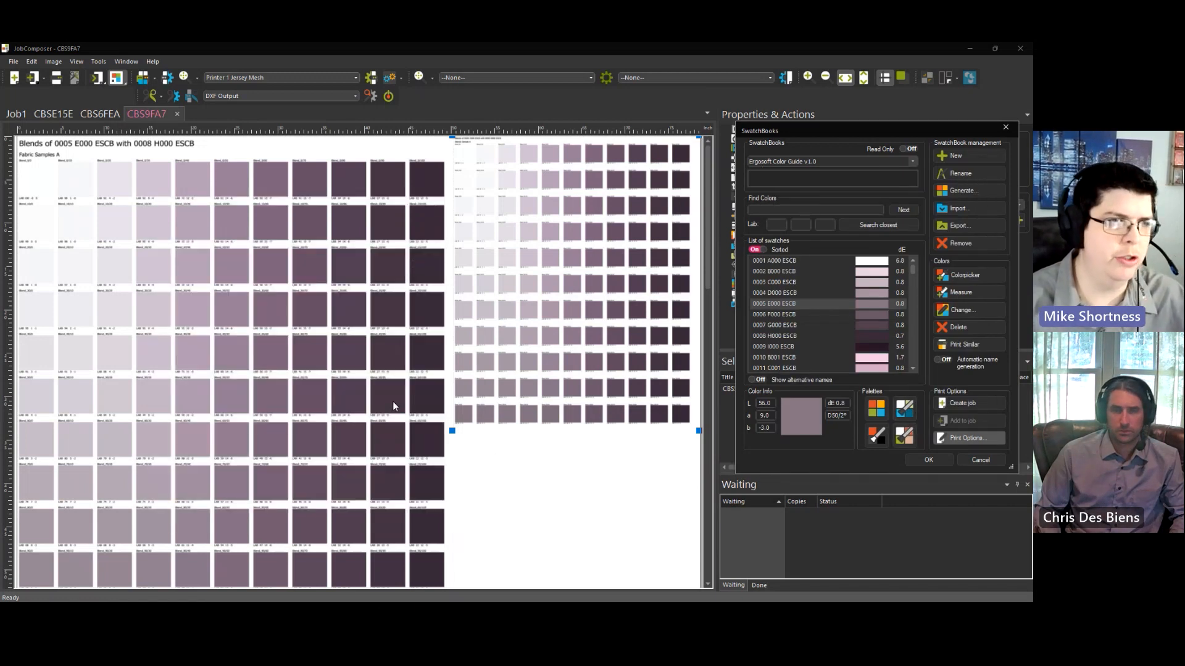
click(928, 460)
- Delete the larger blend chart from the job and move the smaller chart to the page origin
click(379, 432)
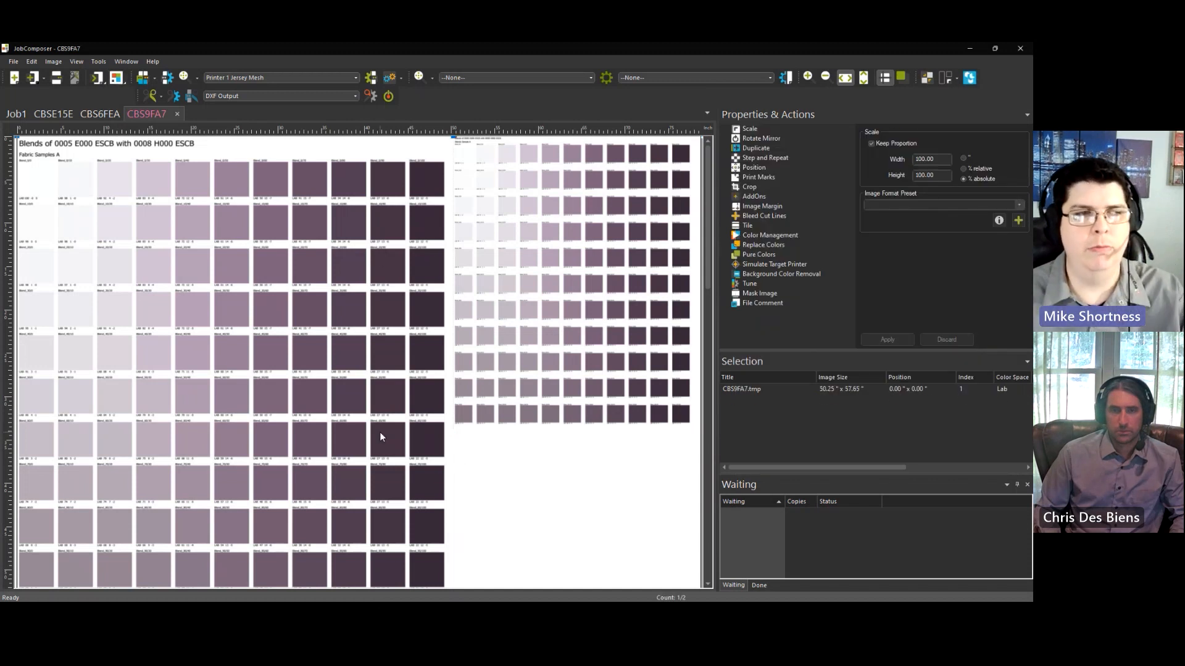
key(Delete)
drag(531, 311, 102, 198)
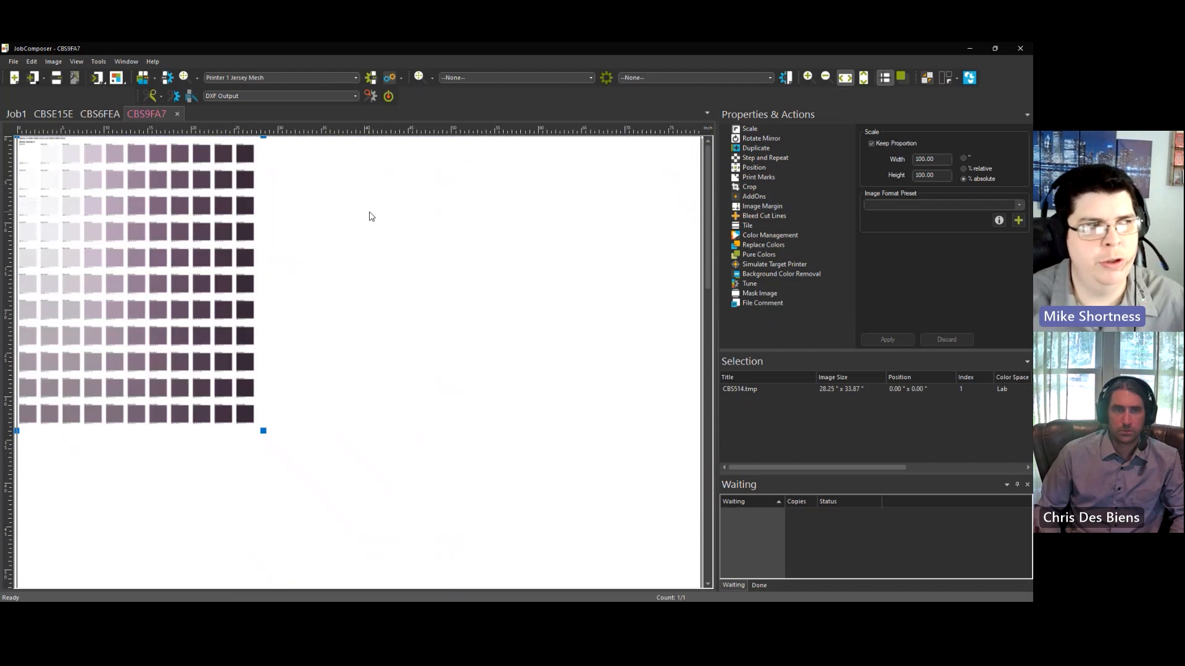